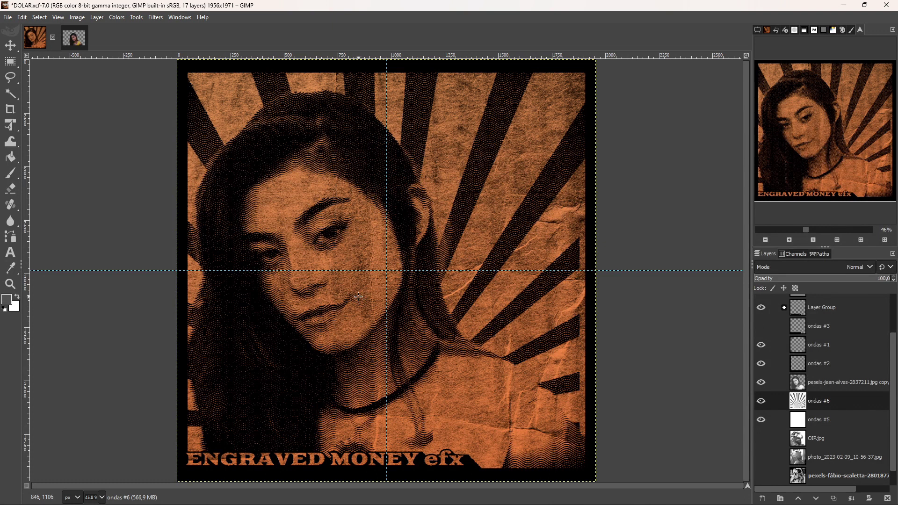
Save the finished engraved-money portrait composition as DOLAR.xcf.
key(ctrl+s)
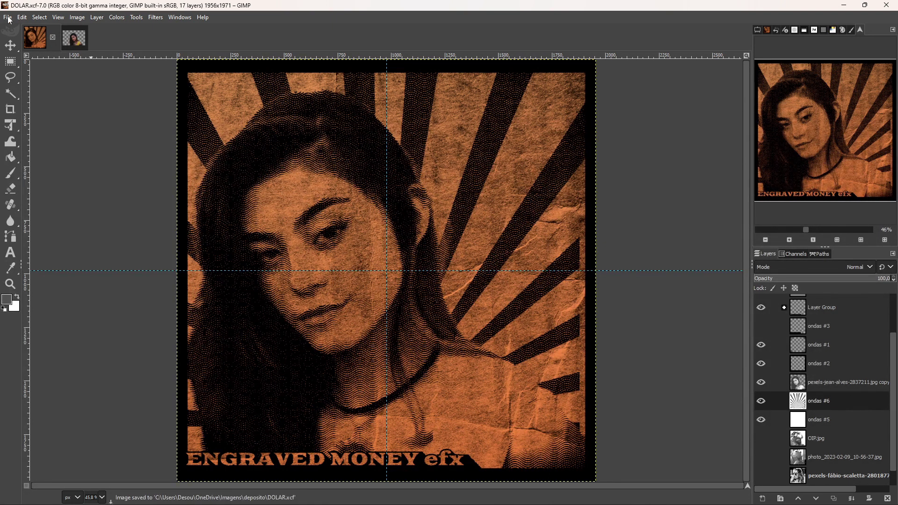
click(8, 20)
Create a new 10 × 10 px image with the Grayscale colour space.
click(21, 31)
double_click(60, 56)
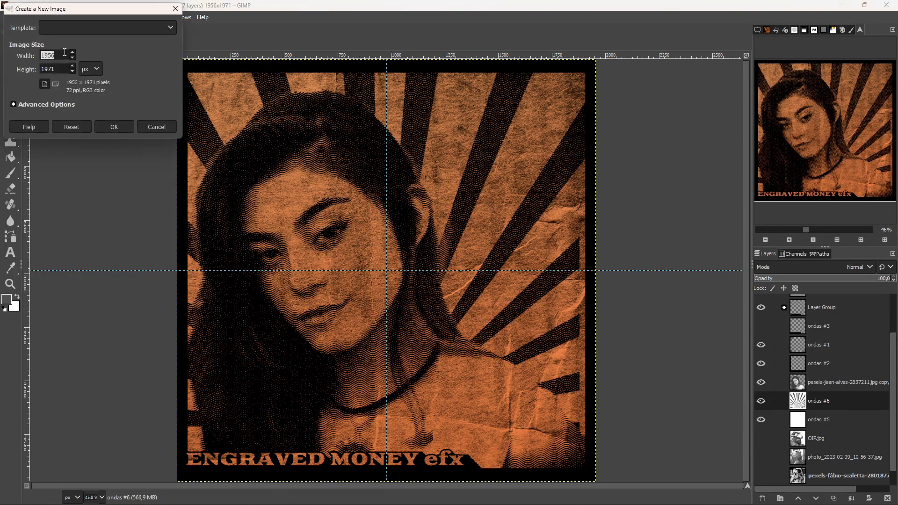
text(1)
key(Tab)
text(10)
drag(101, 9, 391, 168)
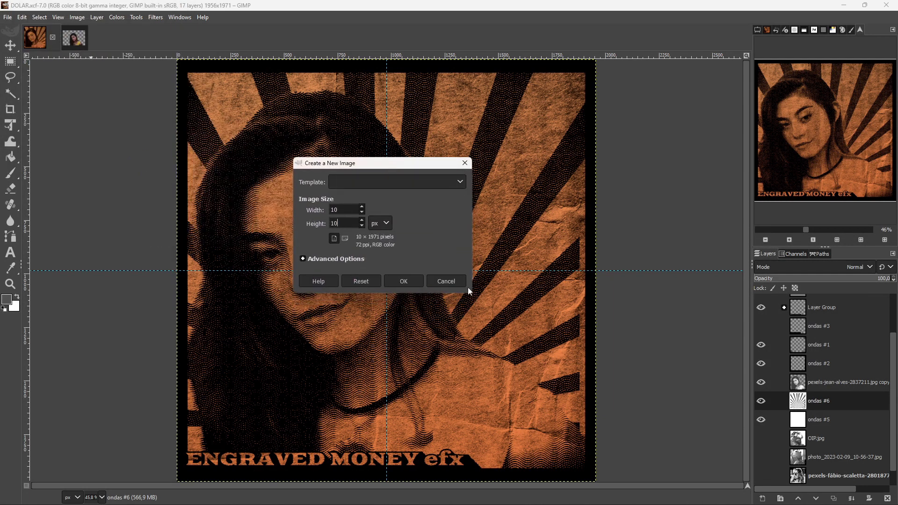
click(335, 259)
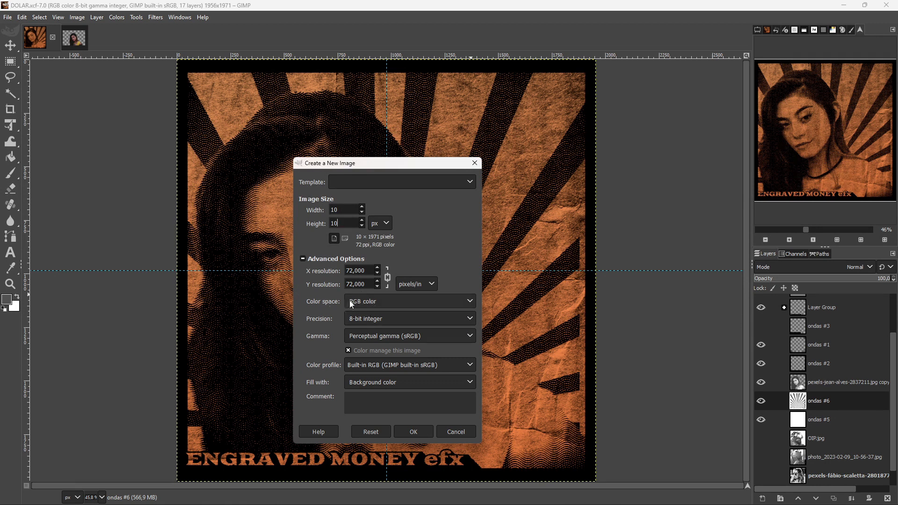
click(366, 302)
click(368, 327)
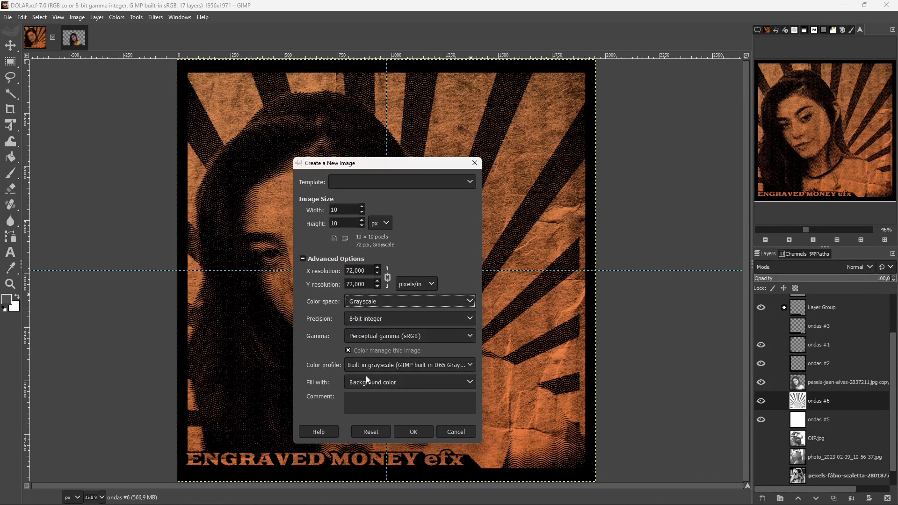
click(413, 433)
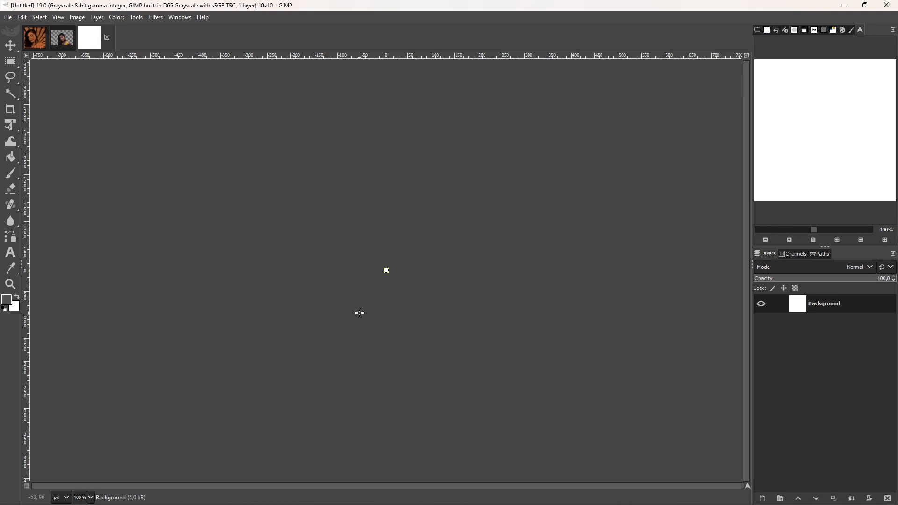
Fill the top 10×5 px half of the tiny image black, then deselect.
click(837, 240)
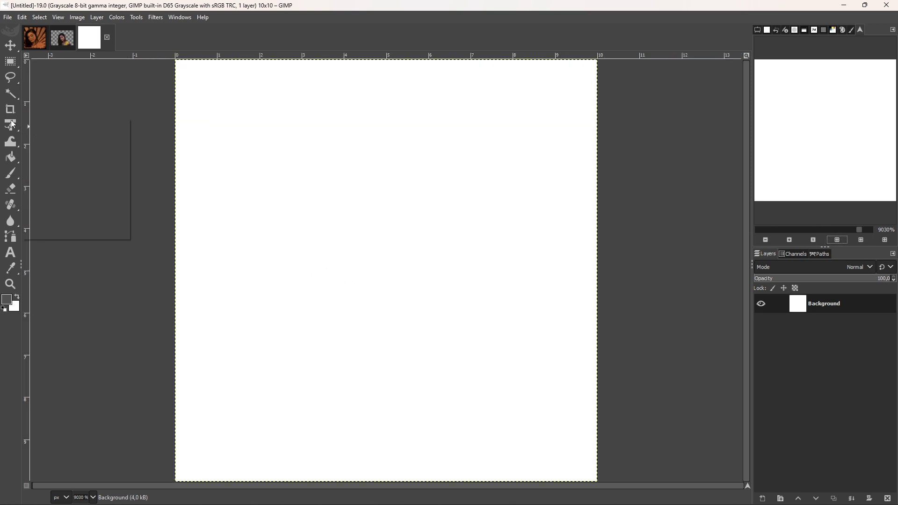
click(10, 63)
mouse_move(178, 60)
mouse_down()
mouse_move(573, 279)
mouse_move(605, 277)
mouse_up()
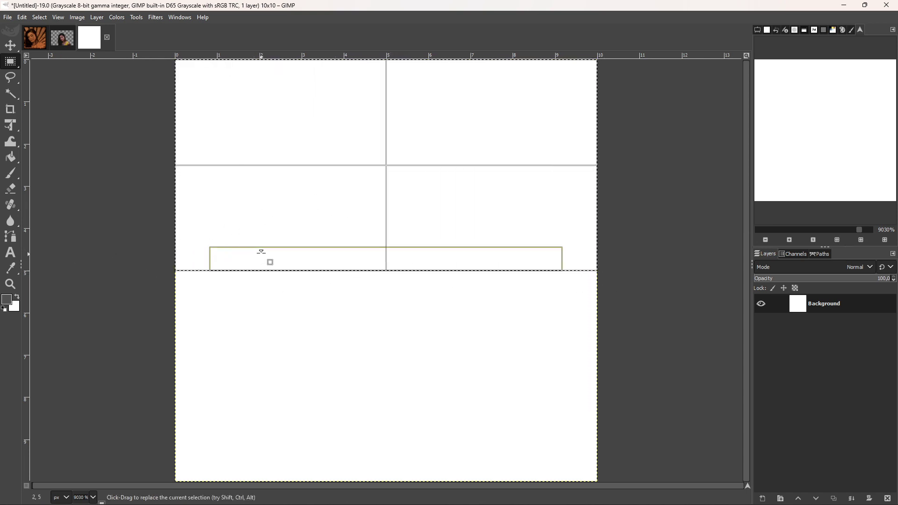
drag(7, 299, 319, 217)
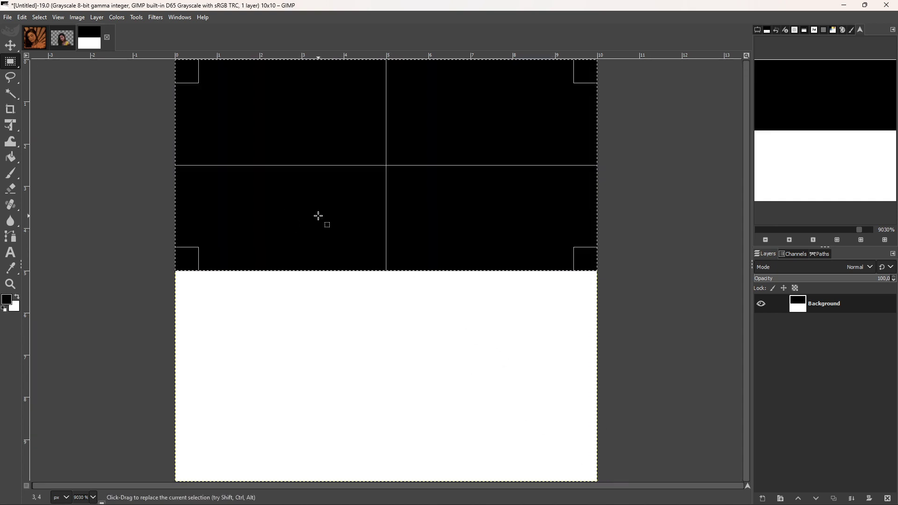
right_click(266, 159)
mouse_move(301, 195)
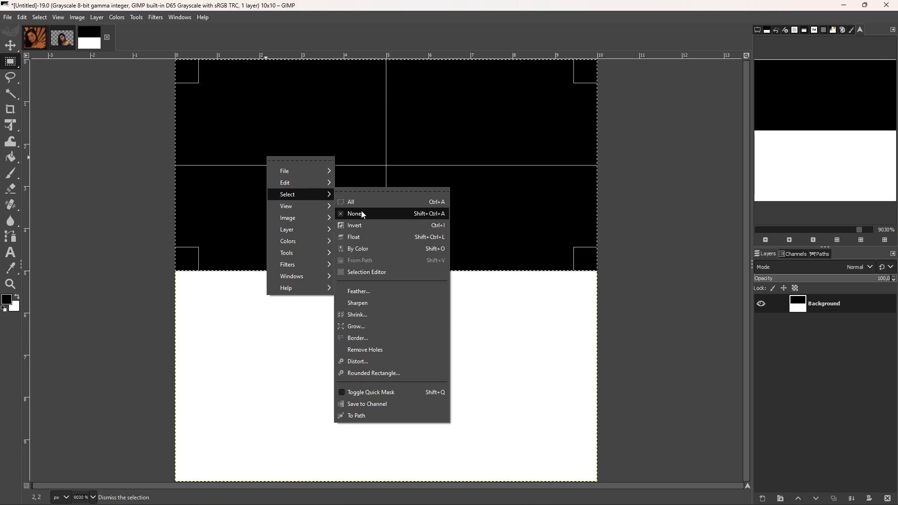
click(363, 214)
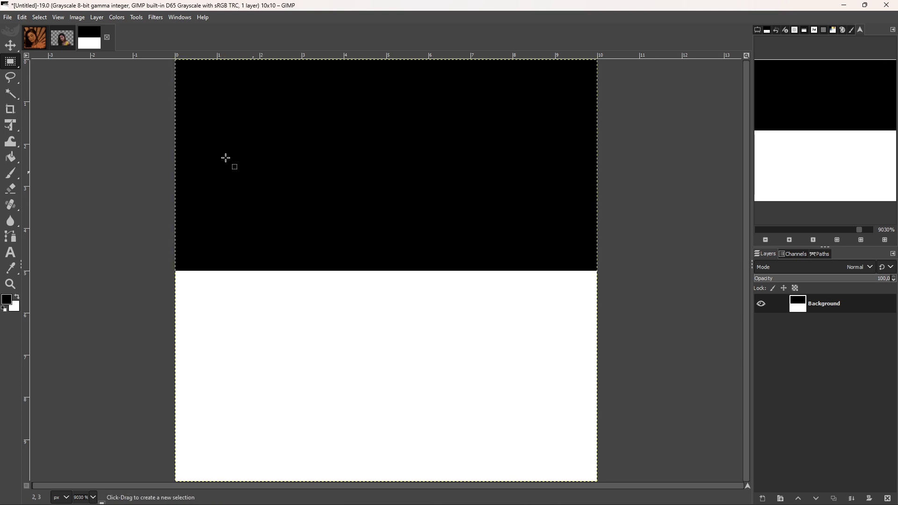
right_click(269, 167)
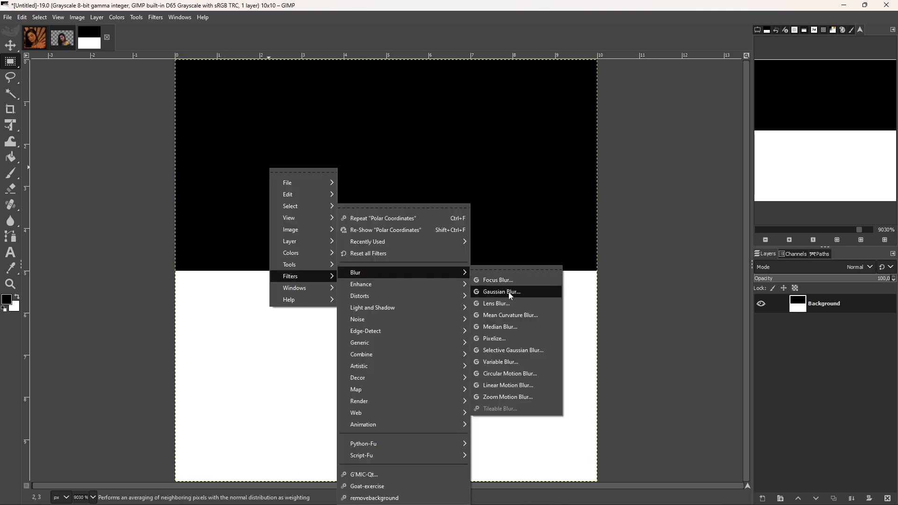
Apply a Gaussian blur of about 1.06 to form grey bands, then select all.
click(509, 292)
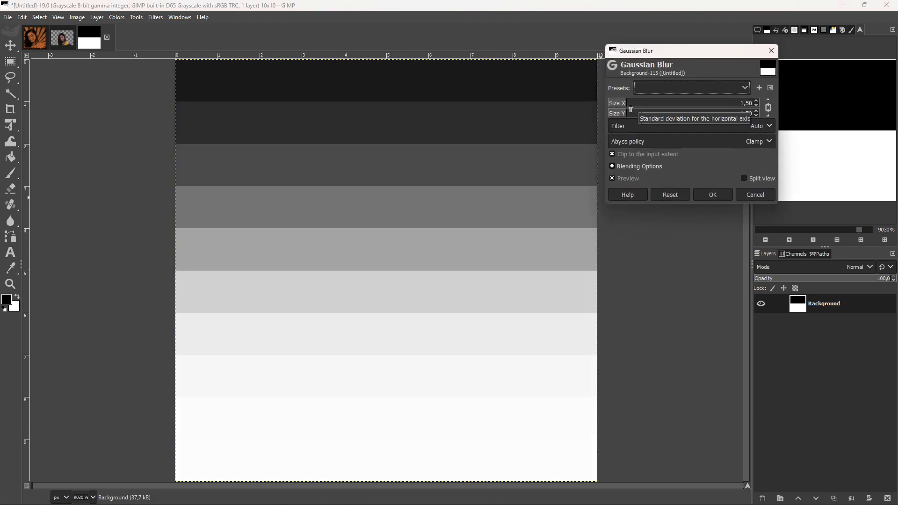
drag(626, 109, 624, 108)
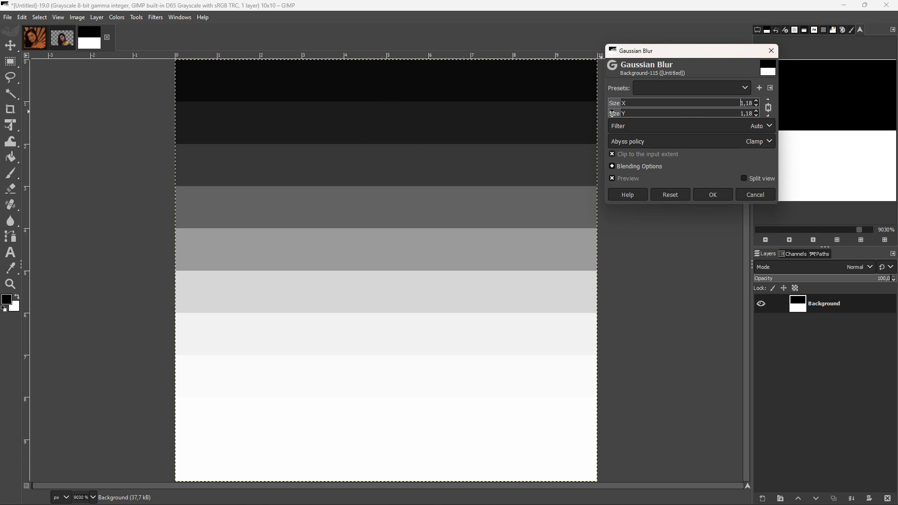
click(716, 195)
right_click(271, 175)
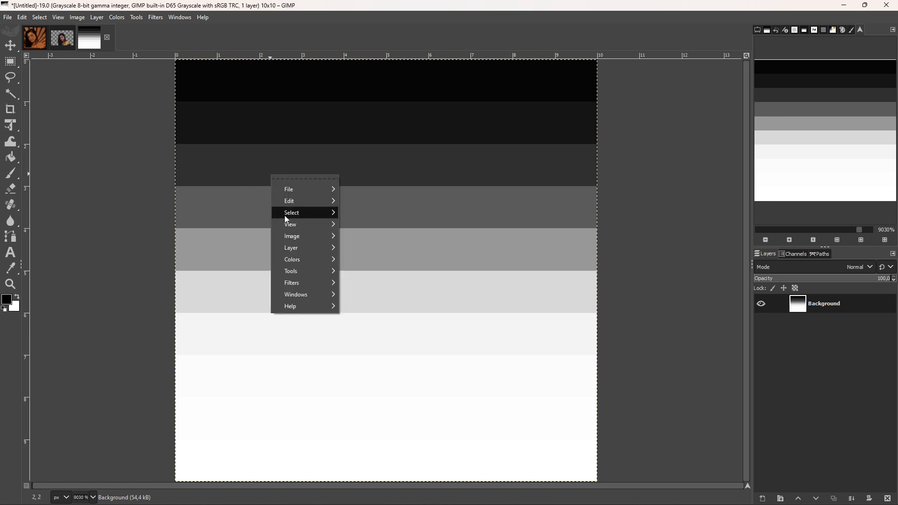
mouse_move(305, 212)
click(364, 229)
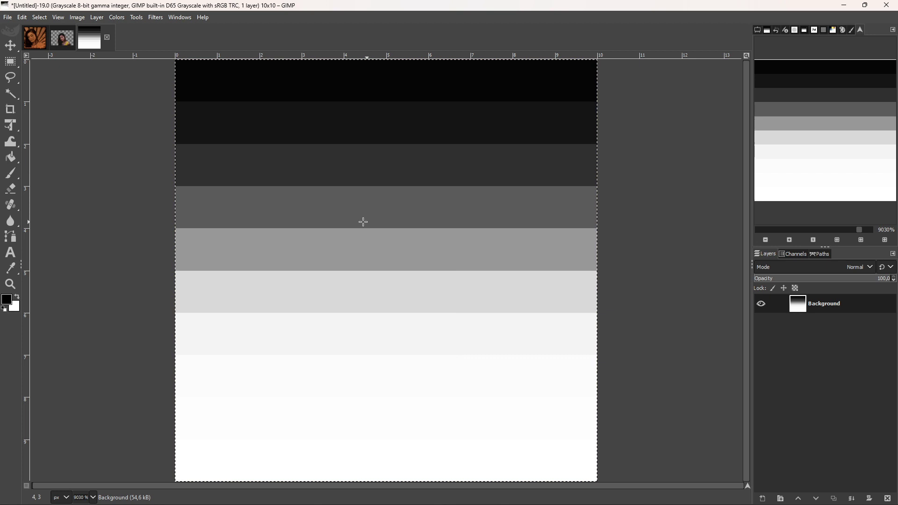
right_click(273, 224)
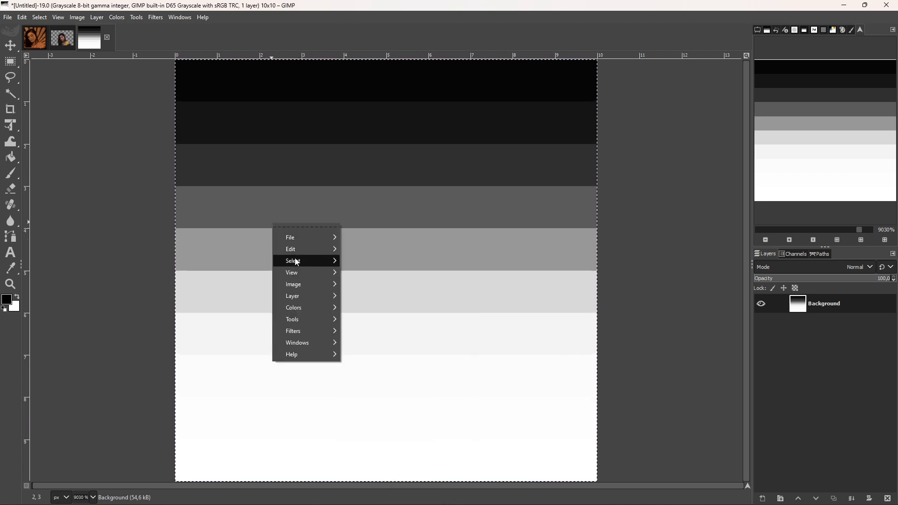
Copy the blurred gradient and create a new 3000 × 3000 px grayscale image.
key(ctrl+c)
click(9, 21)
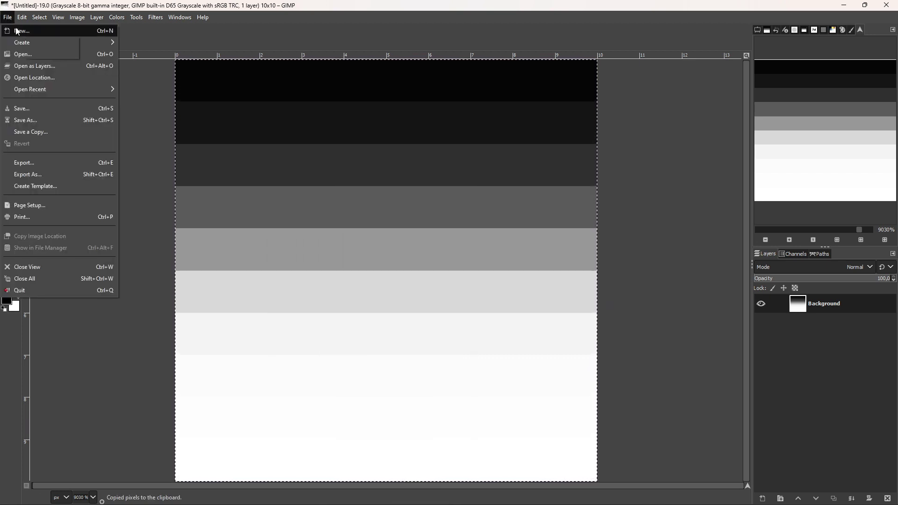
click(19, 30)
double_click(346, 212)
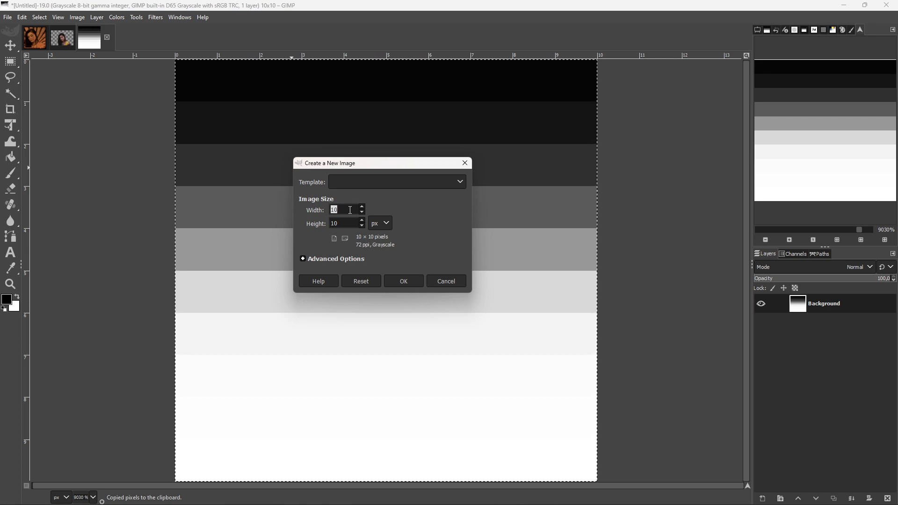
text(300)
key(Tab)
text(30)
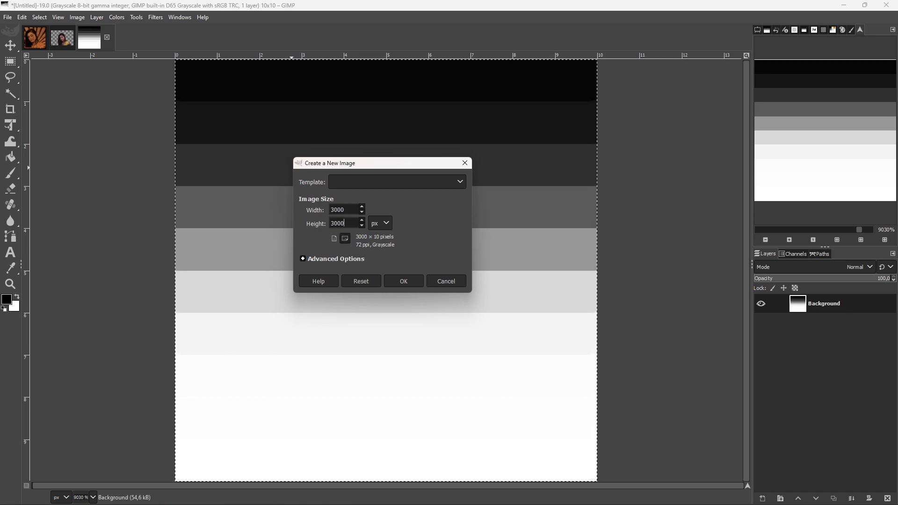
click(333, 258)
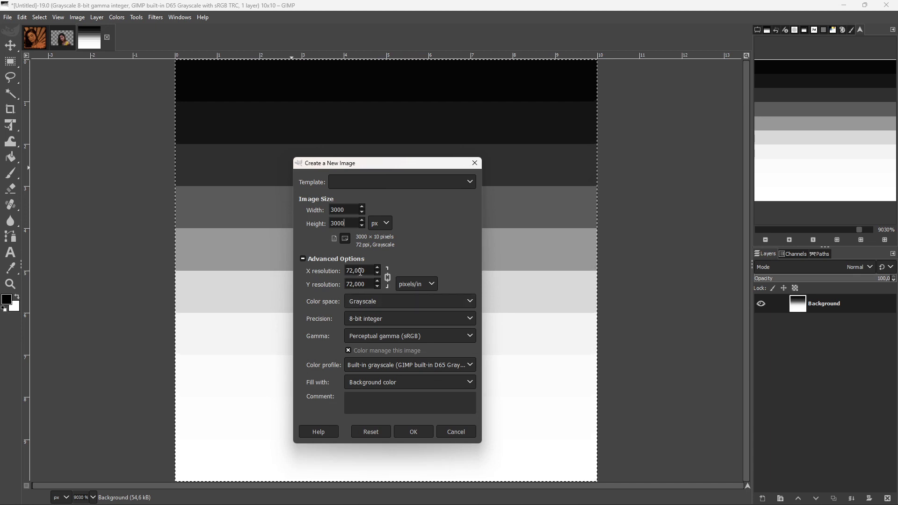
key(Return)
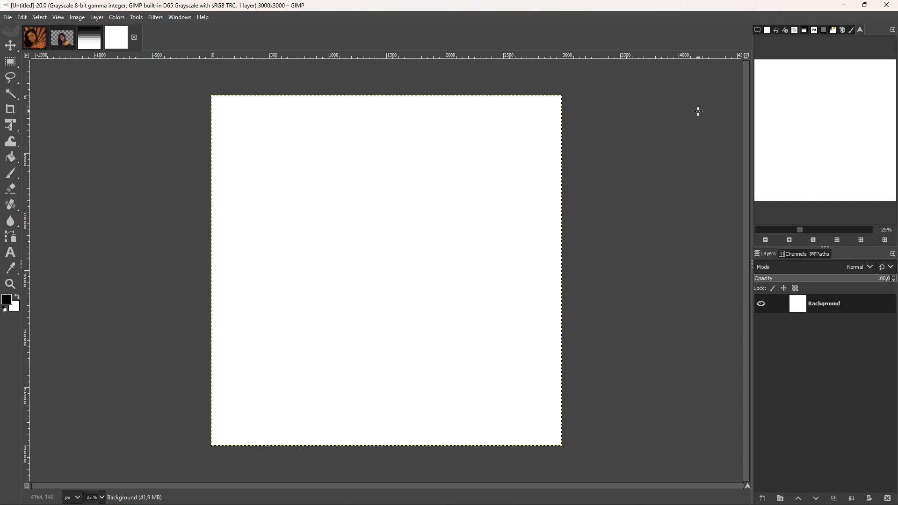
Open the Patterns panel and add the copied gradient as pattern Clipboard Image copy #7.
click(805, 30)
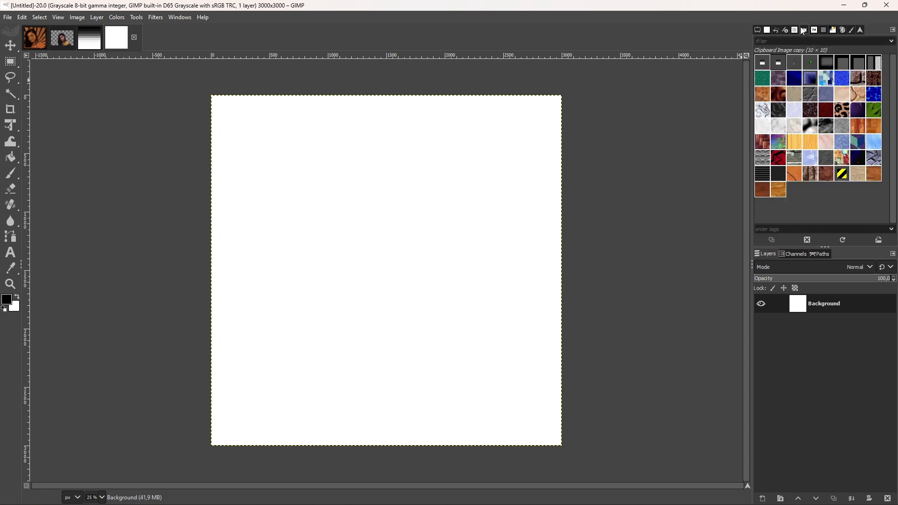
click(179, 17)
mouse_move(202, 42)
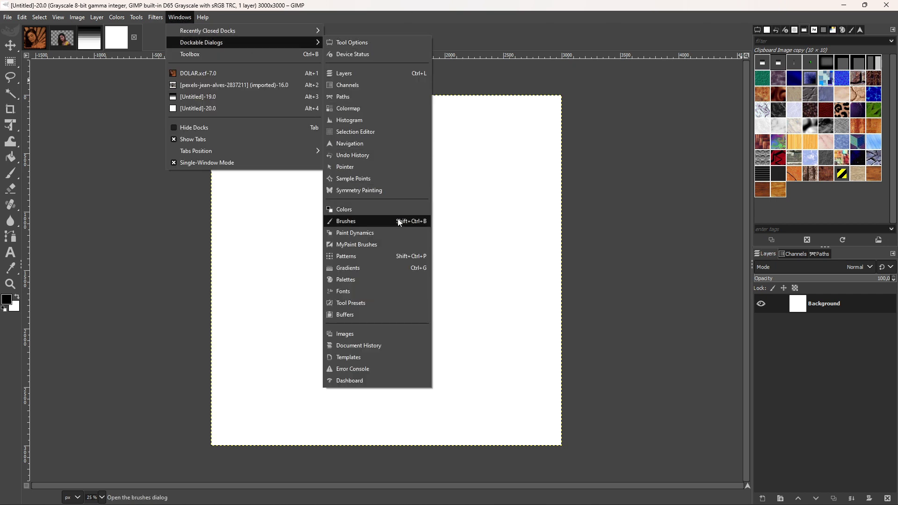
click(373, 256)
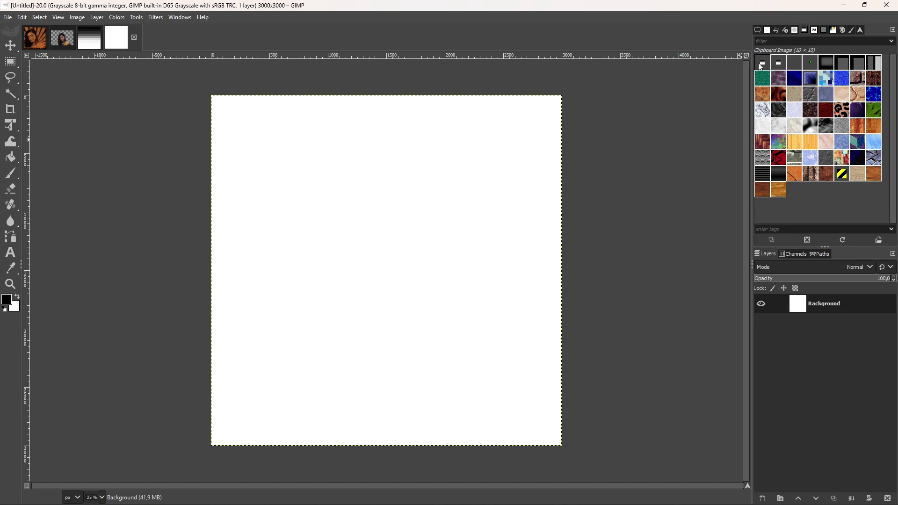
click(772, 240)
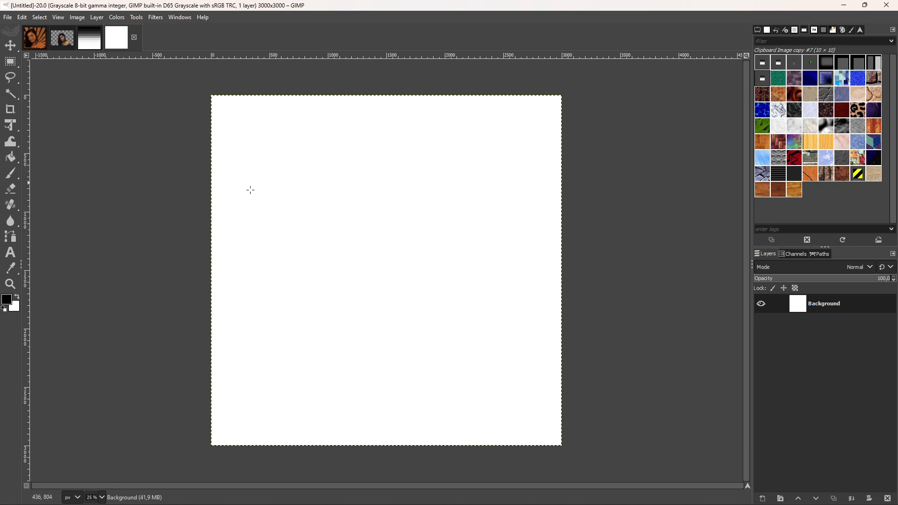
click(10, 125)
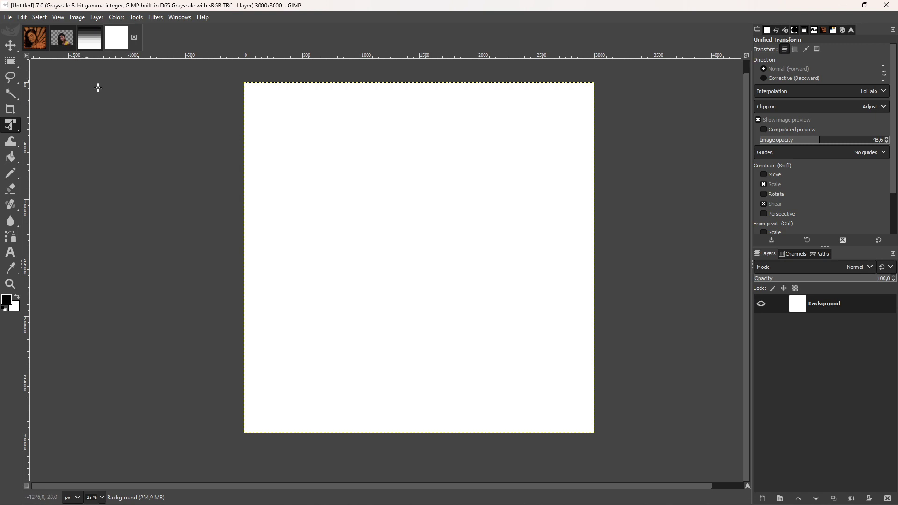
Set Bucket Fill to the Clipboard Image copy #7 pattern and add a transparent layer 'ondas'.
click(10, 160)
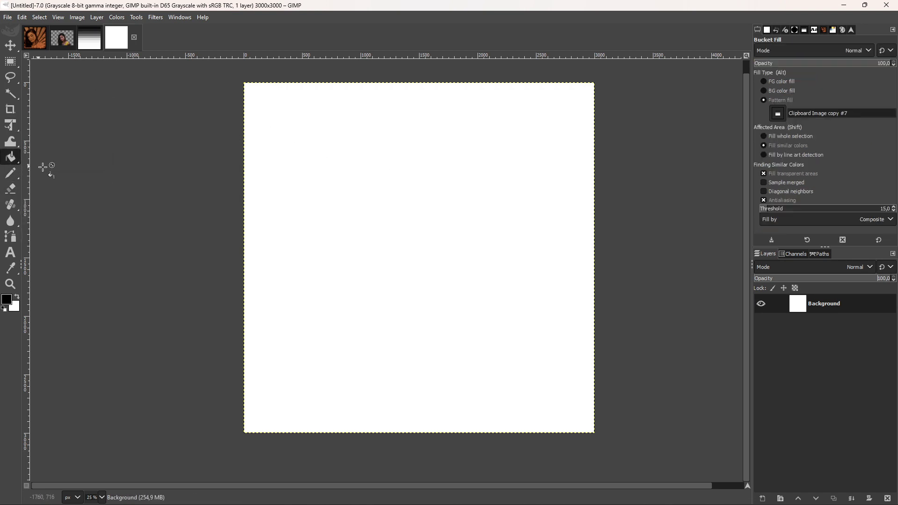
click(770, 82)
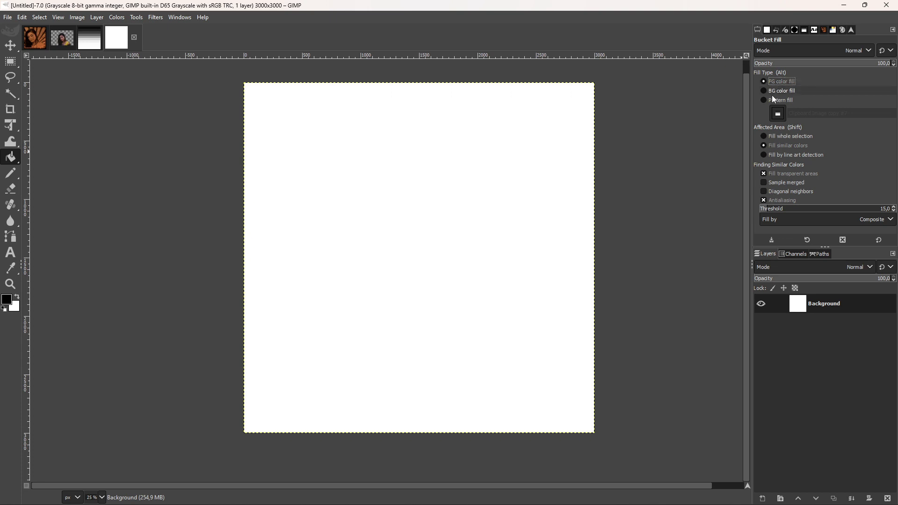
click(774, 101)
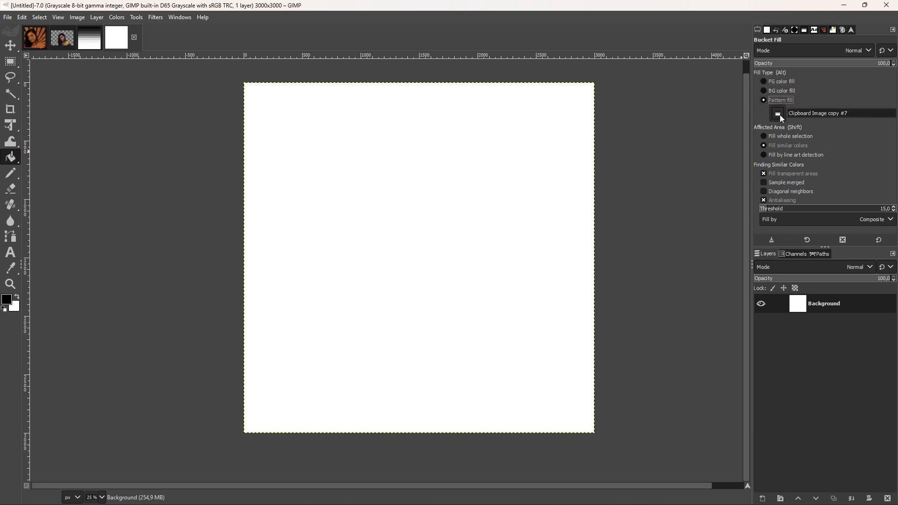
click(779, 115)
double_click(778, 133)
click(779, 111)
click(779, 116)
click(779, 117)
double_click(802, 142)
click(762, 499)
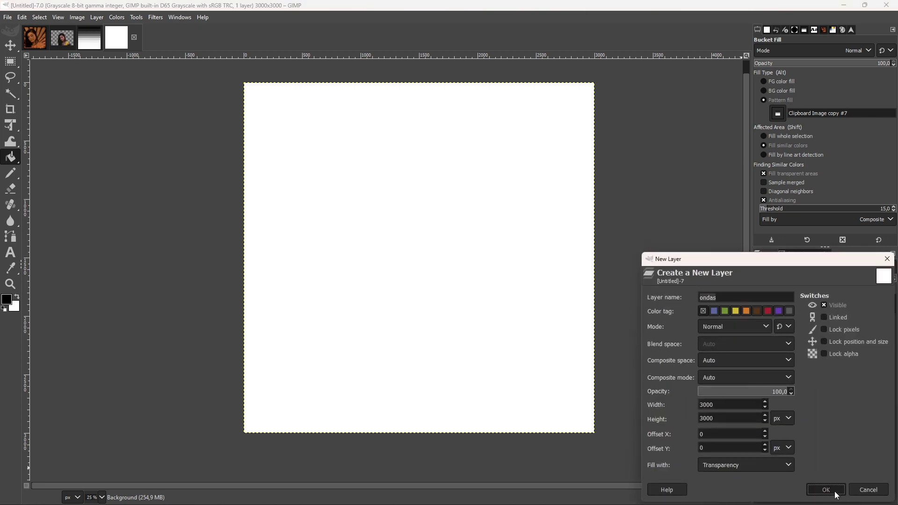
click(836, 492)
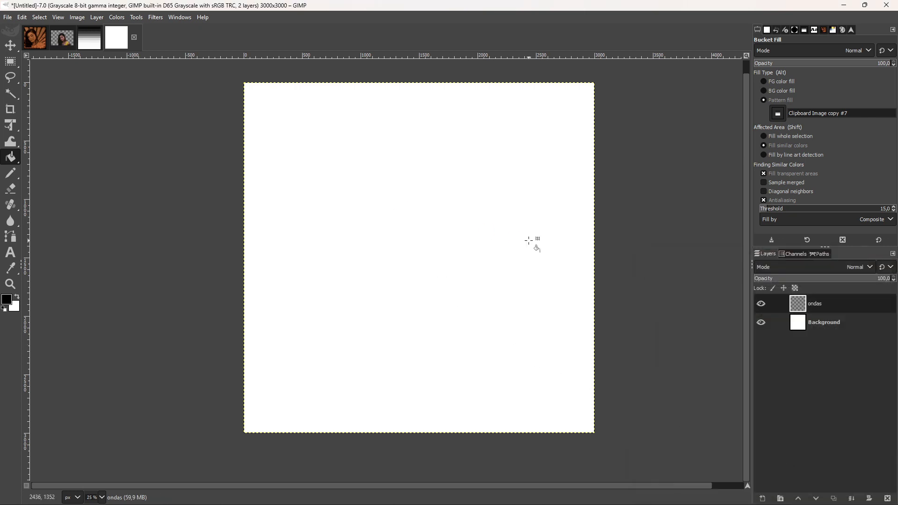
Pattern-fill the ondas layer with stripes and apply Ripple with amplitude 24, period 286.
click(529, 241)
click(155, 17)
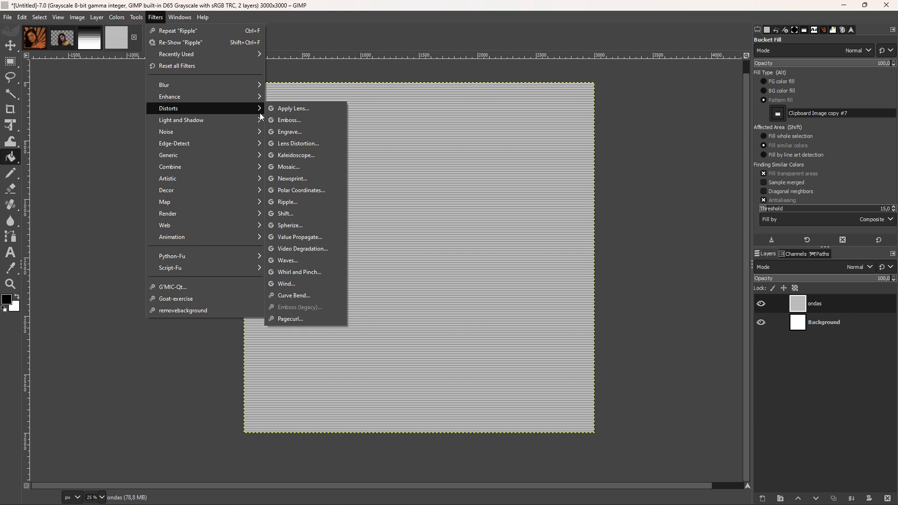
click(299, 203)
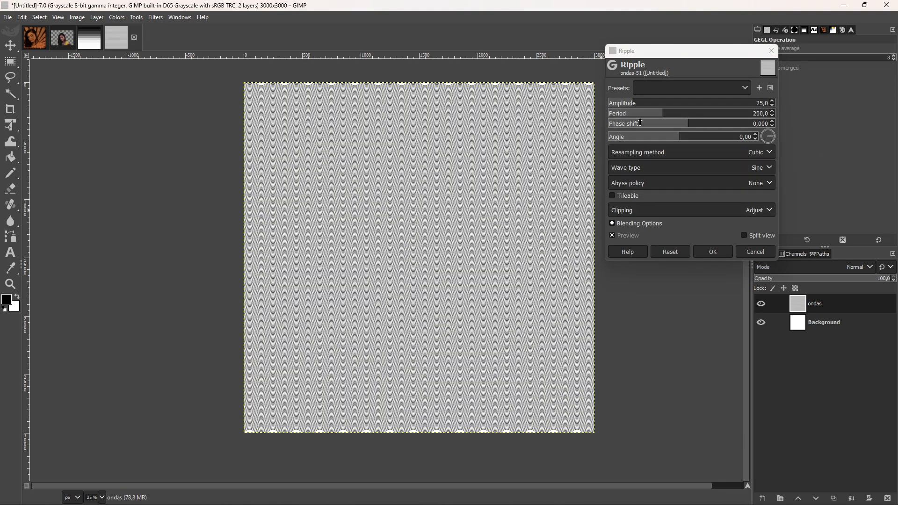
click(773, 105)
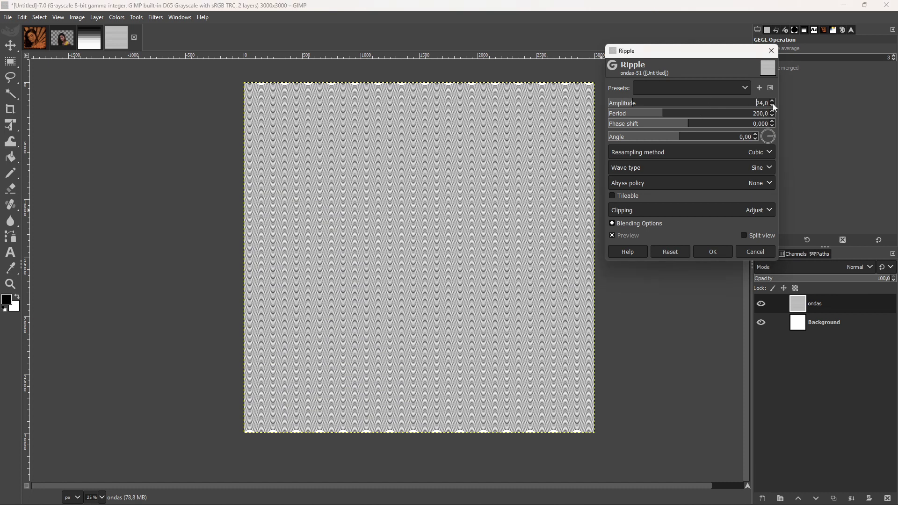
drag(766, 115, 761, 115)
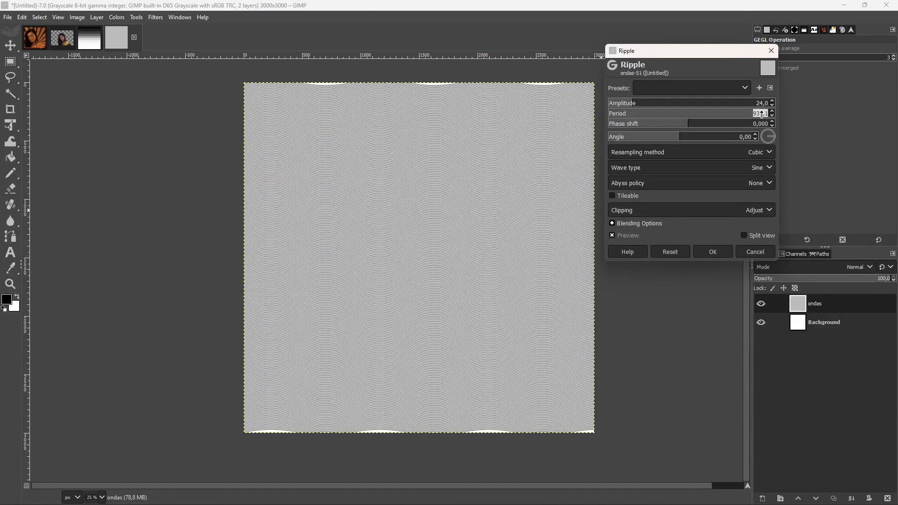
text(2)
key(Return)
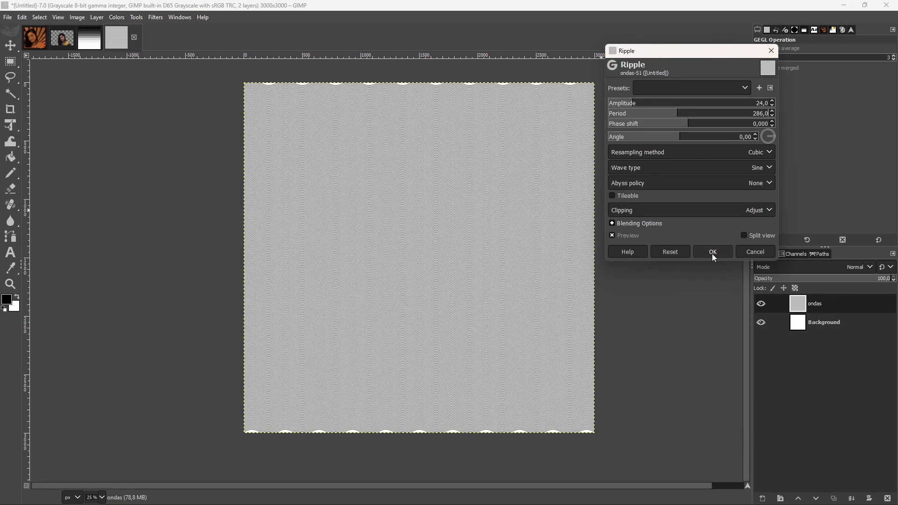
click(712, 254)
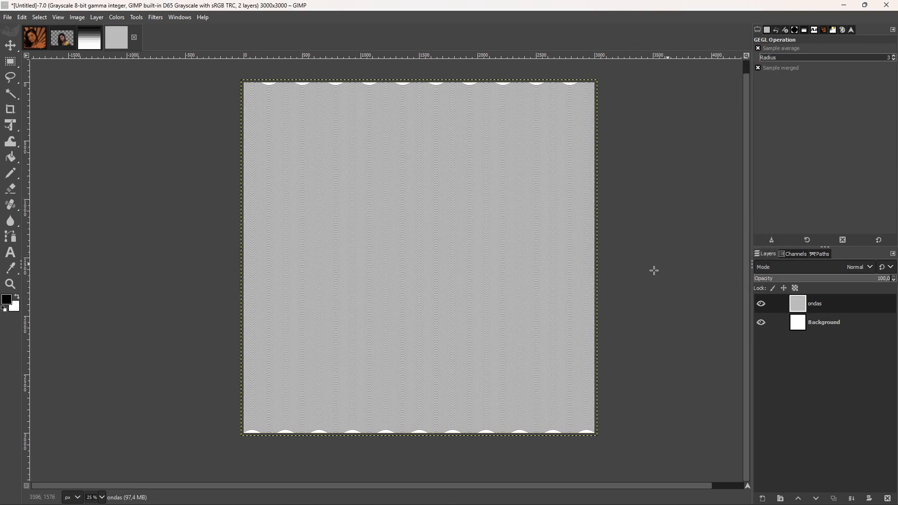
Duplicate the wavy ondas layer and add a new layer ondas #1 above it.
click(834, 499)
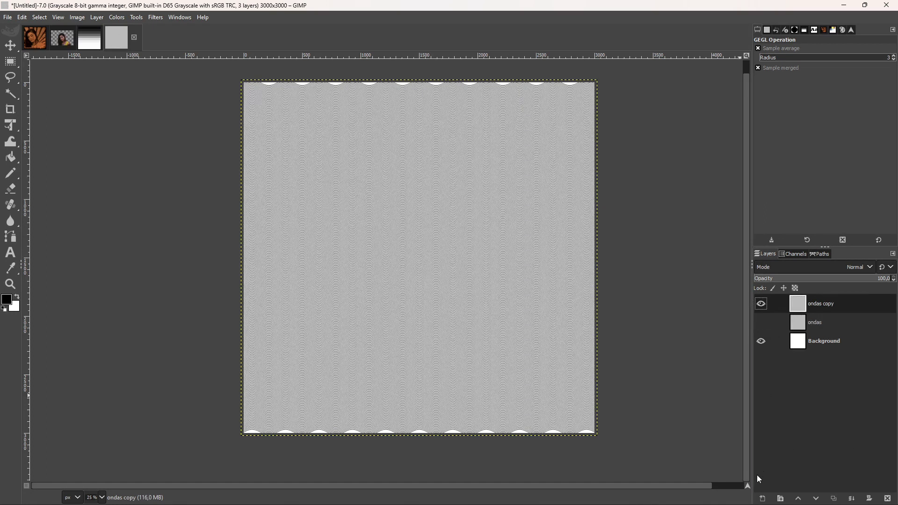
click(763, 499)
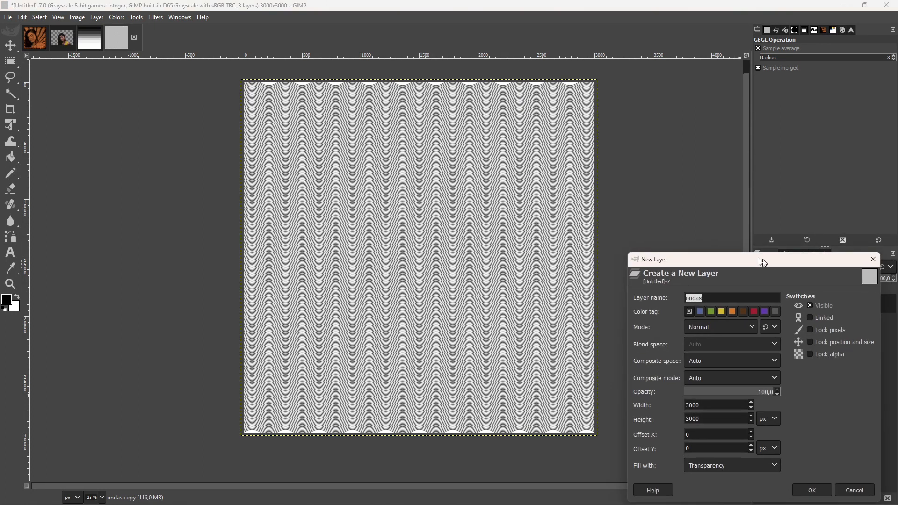
drag(763, 260, 610, 126)
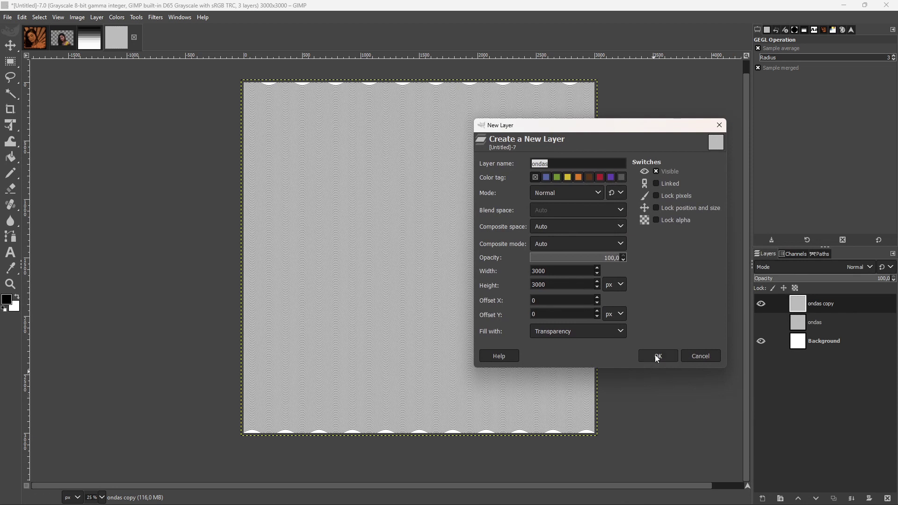
click(657, 357)
Fill ondas #1 with a dark grey foreground of lightness 25 (3b3b3b).
click(10, 301)
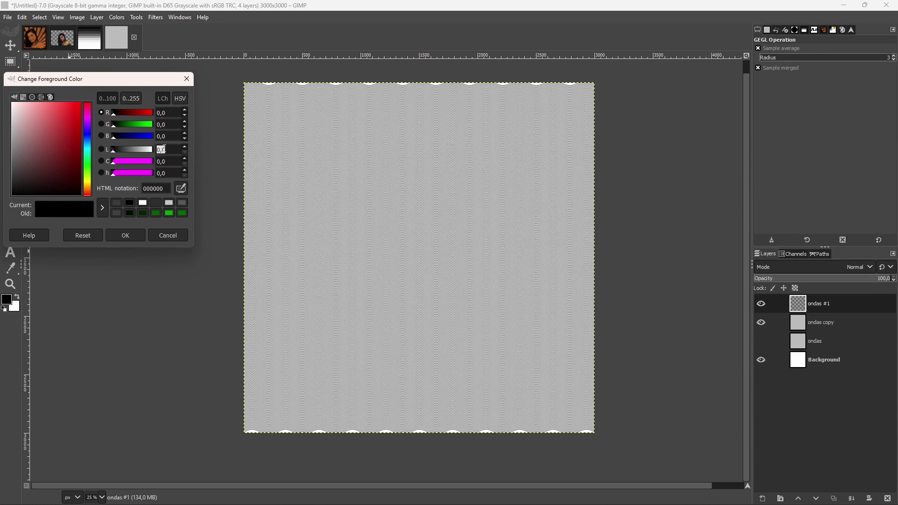
text(25)
key(Return)
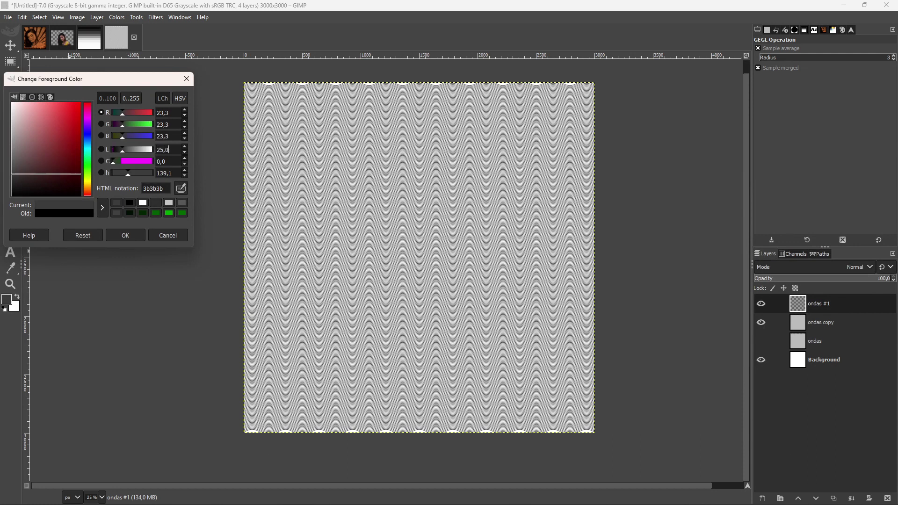
click(125, 235)
drag(130, 312, 253, 287)
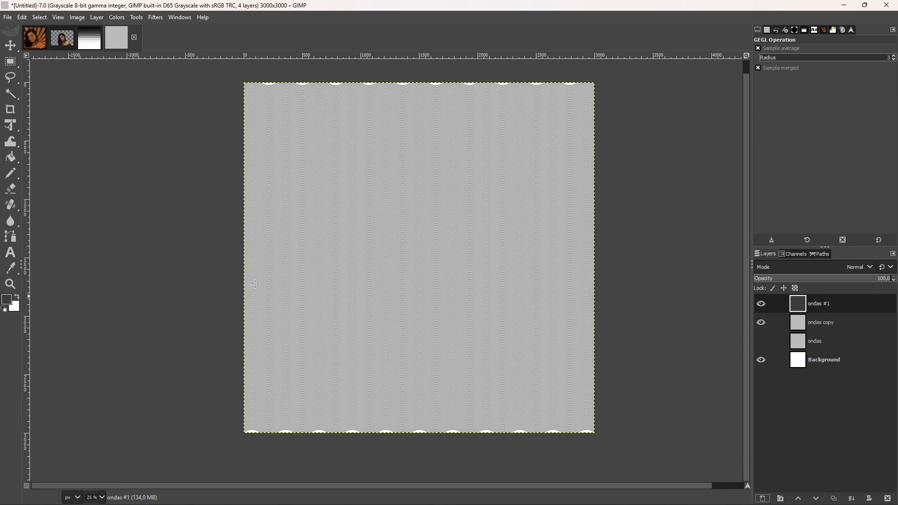
Add a white layer mask to ondas #1.
right_click(805, 309)
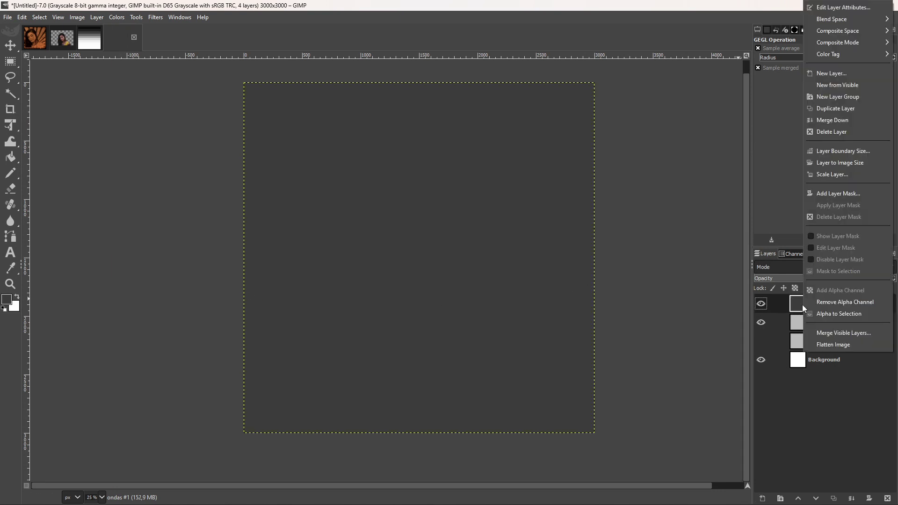
click(817, 193)
click(835, 271)
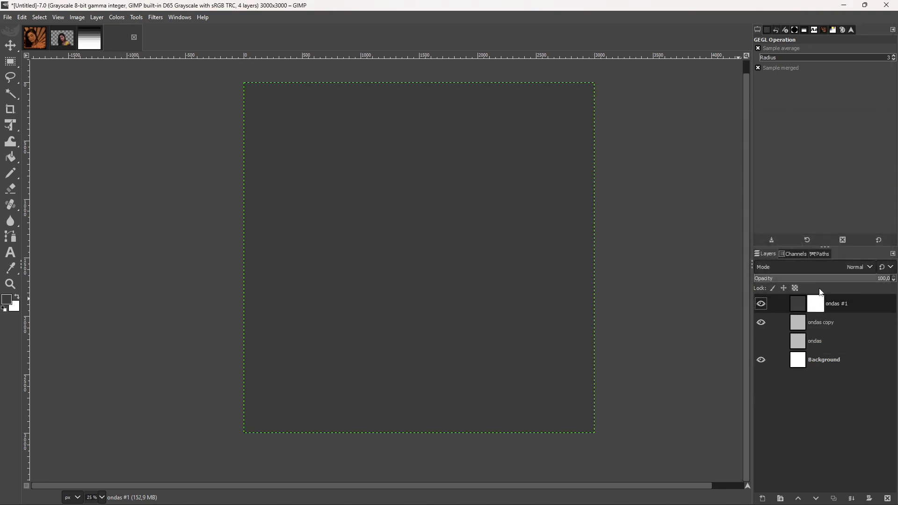
click(800, 328)
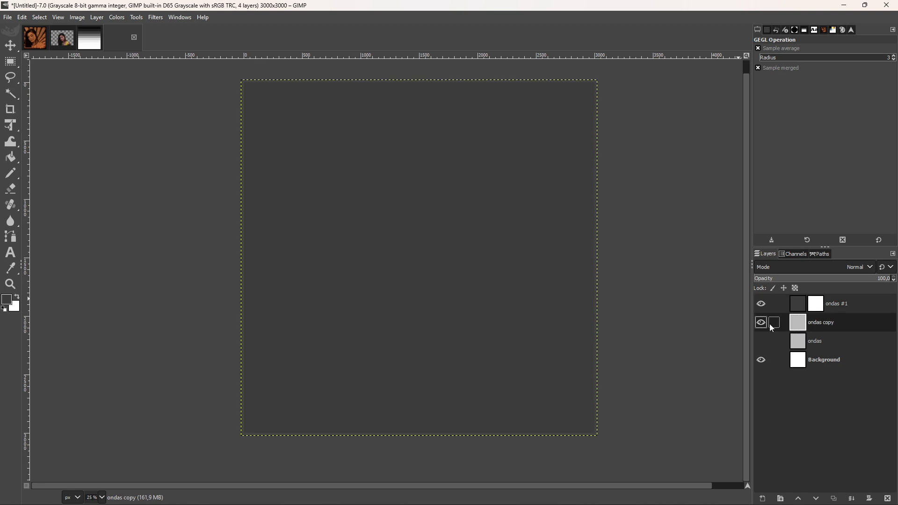
Copy the ondas copy layer and paste it into the ondas #1 mask as a floating selection.
right_click(425, 212)
mouse_move(455, 241)
click(510, 230)
click(817, 306)
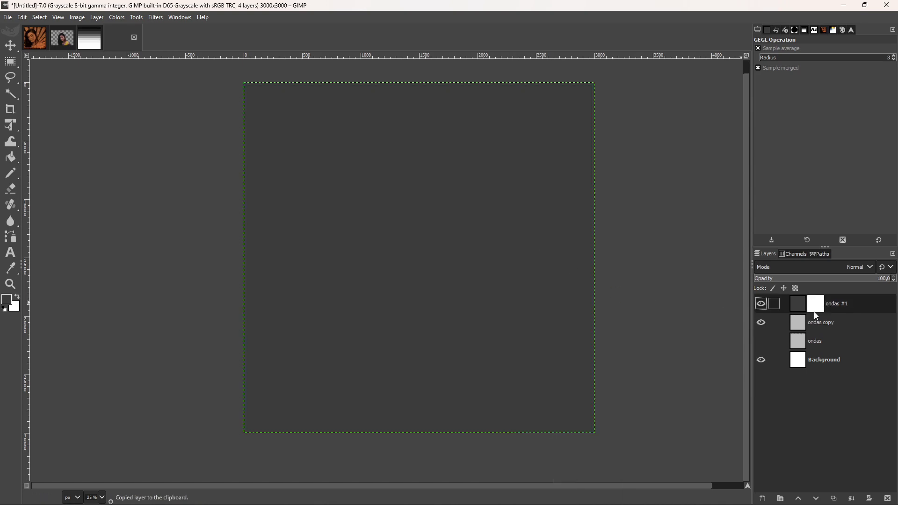
click(816, 307)
alt+click(818, 309)
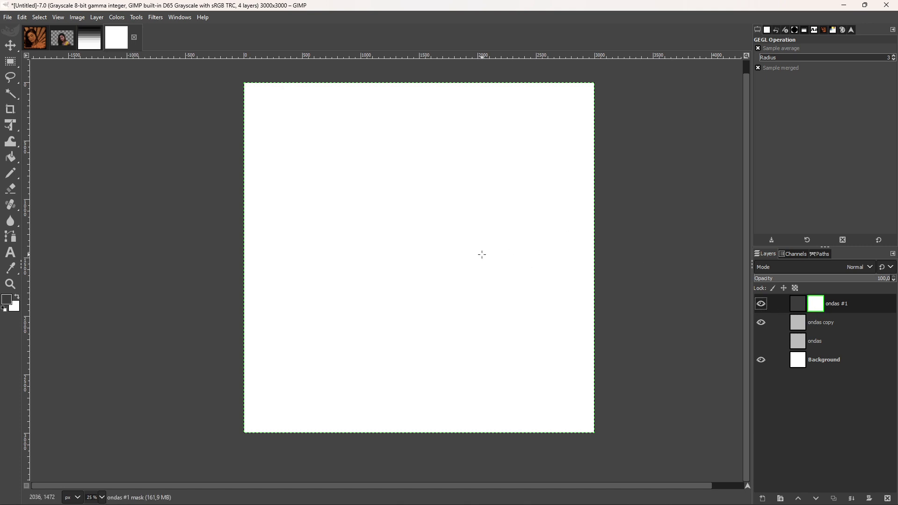
right_click(475, 239)
mouse_move(495, 266)
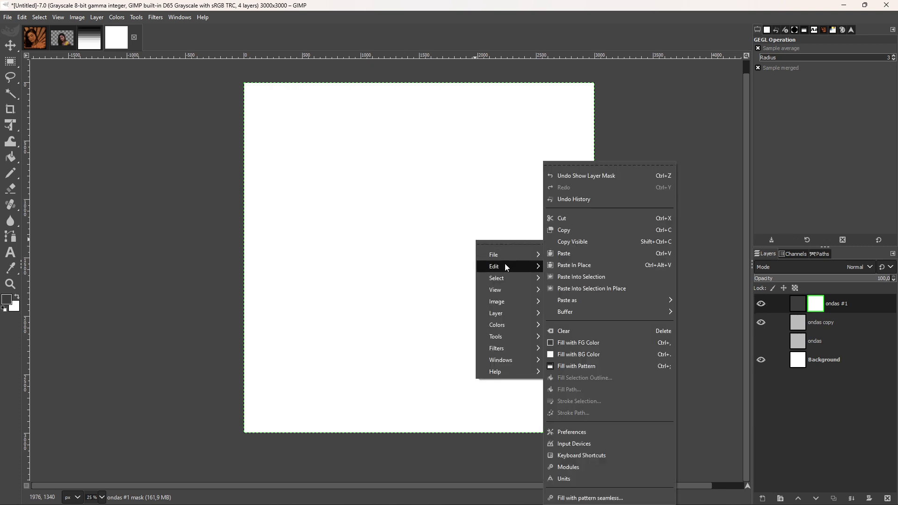
click(576, 253)
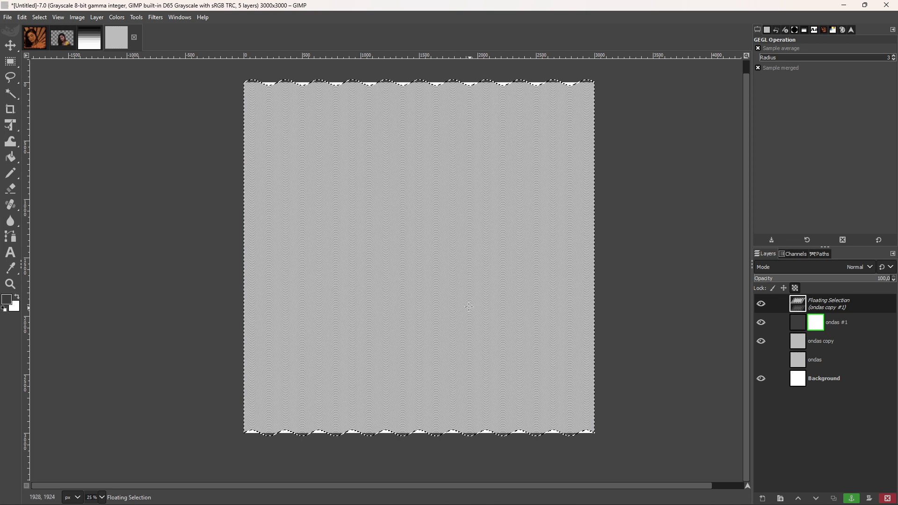
Rotate the pasted wavy lines 90° so they run horizontally and anchor them into the ondas #1 mask.
click(18, 132)
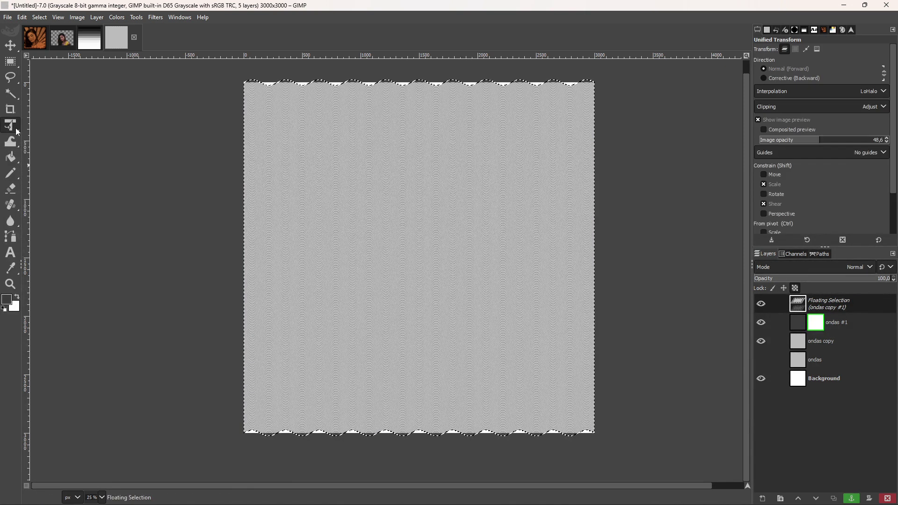
click(296, 214)
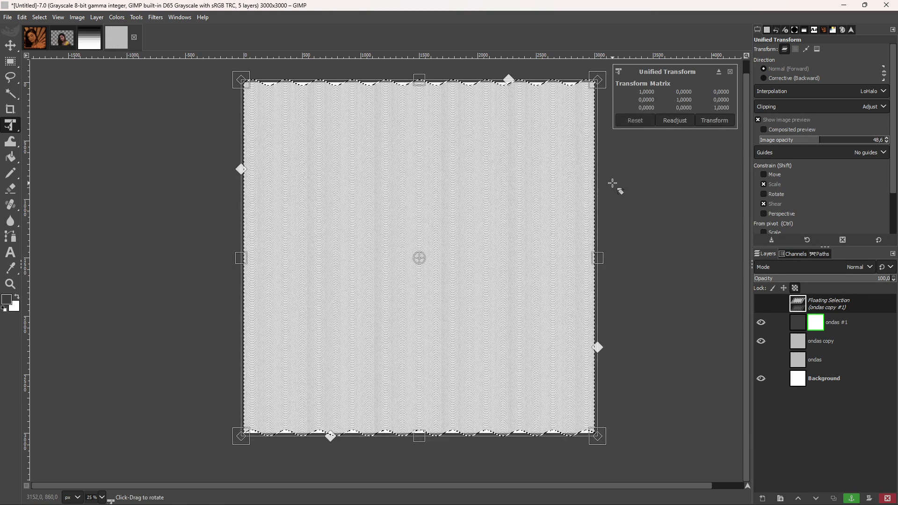
key(shift)
drag(612, 184, 616, 345)
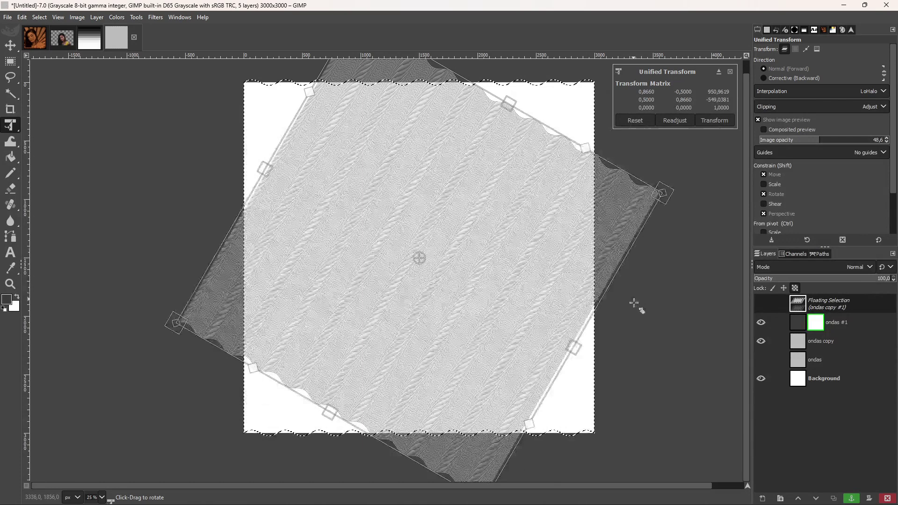
drag(616, 345, 695, 129)
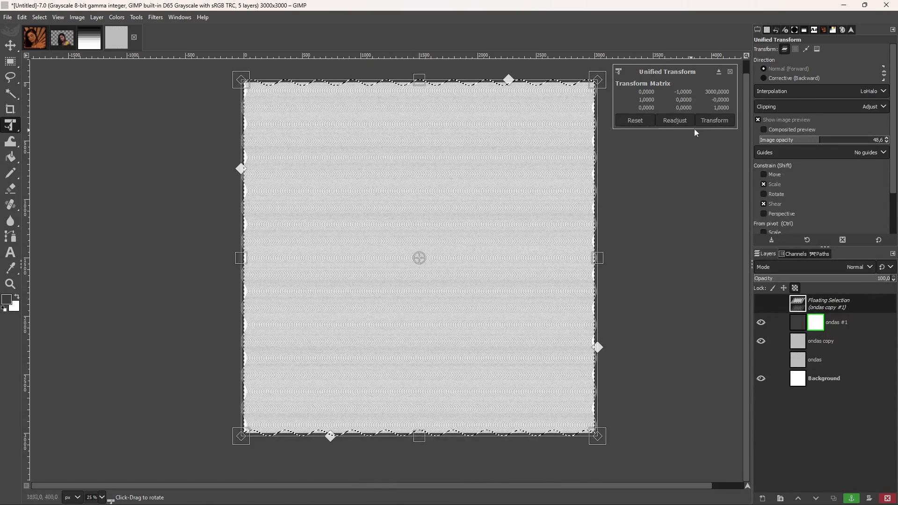
click(714, 121)
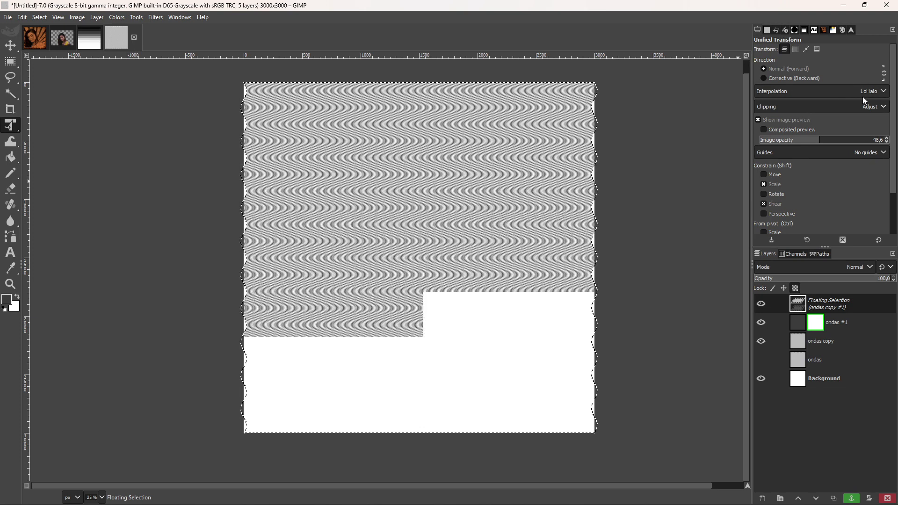
click(852, 498)
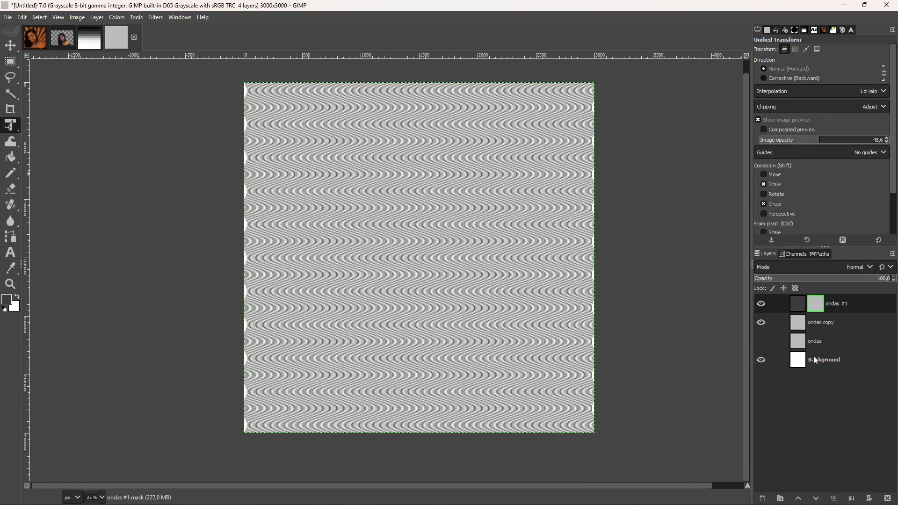
right_click(812, 310)
Apply the ondas #1 layer mask and set the layer opacity to 90.
click(762, 206)
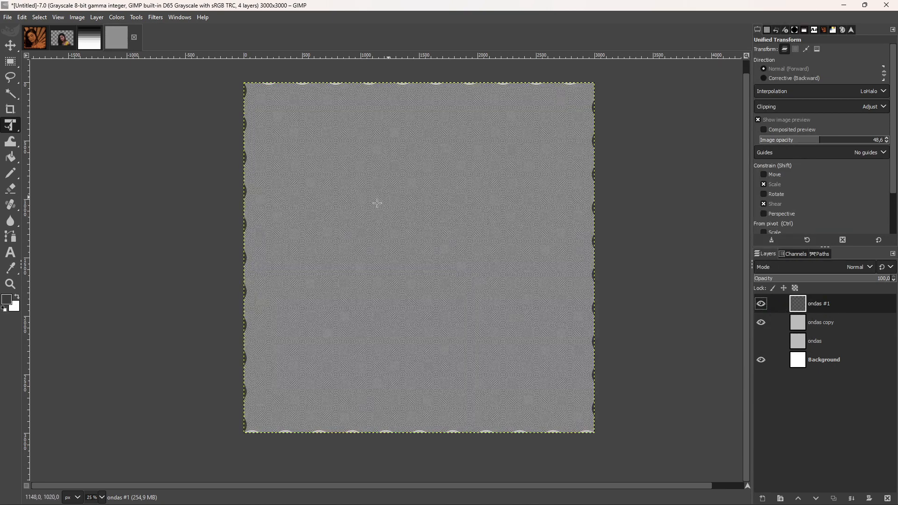
ctrl+scroll(426, 209, up, 3)
ctrl+scroll(375, 198, up, 2)
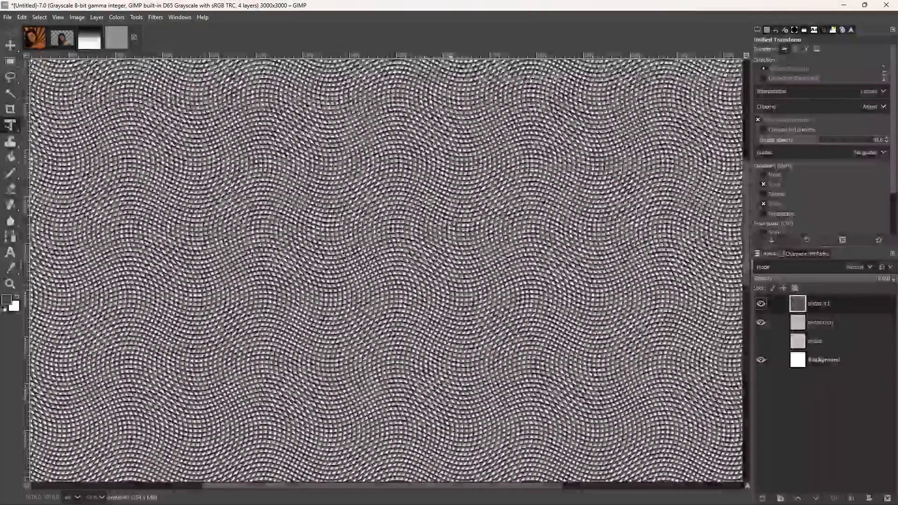
ctrl+scroll(416, 205, down, 5)
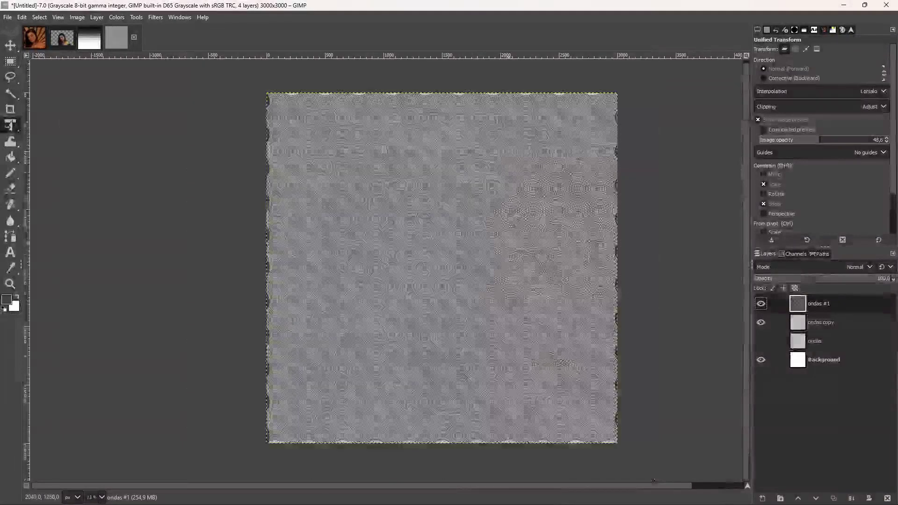
click(883, 279)
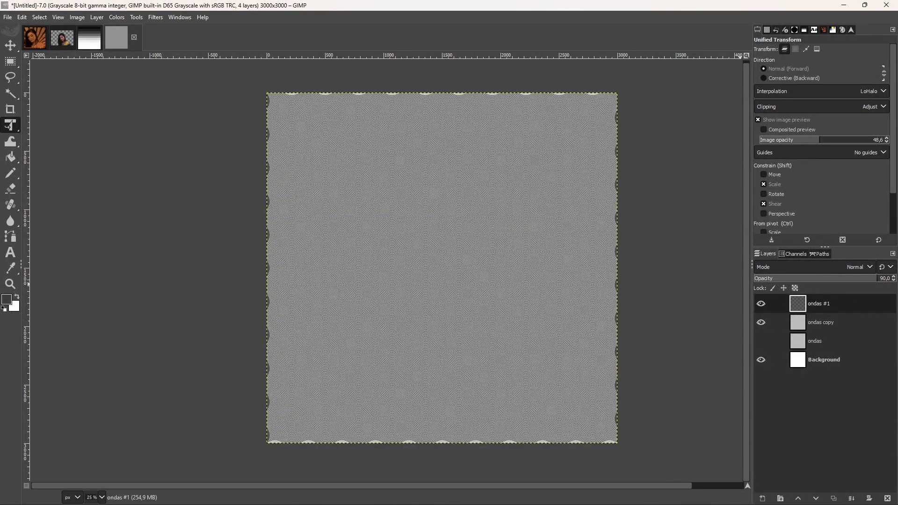
key(Return)
Create a new layer from everything visible, then switch to the portrait image.
right_click(798, 311)
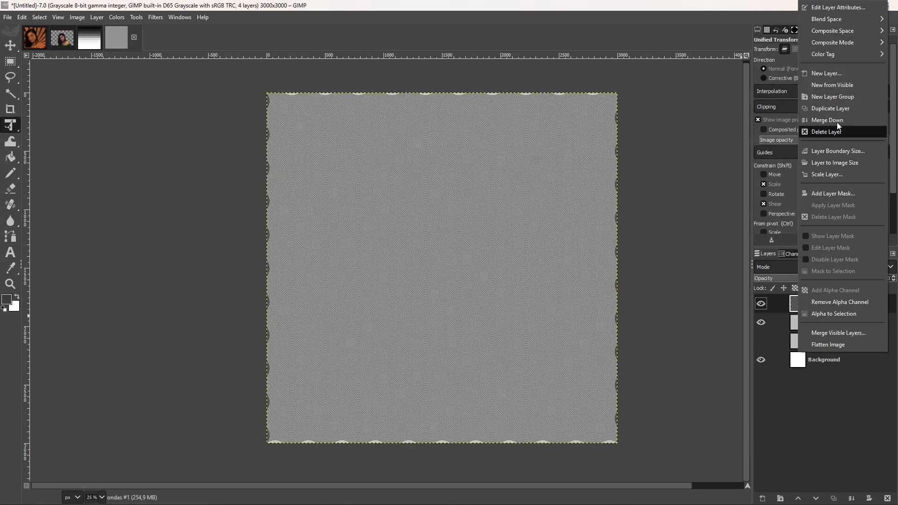
click(835, 85)
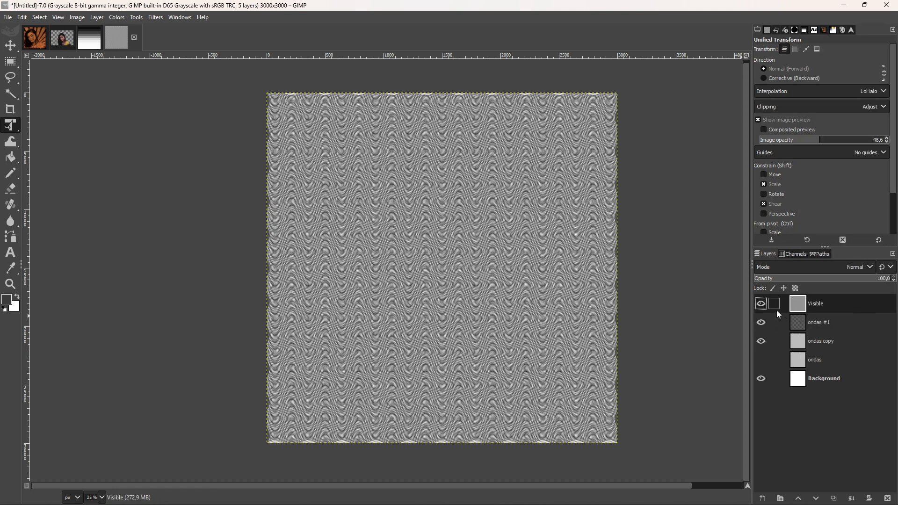
click(62, 41)
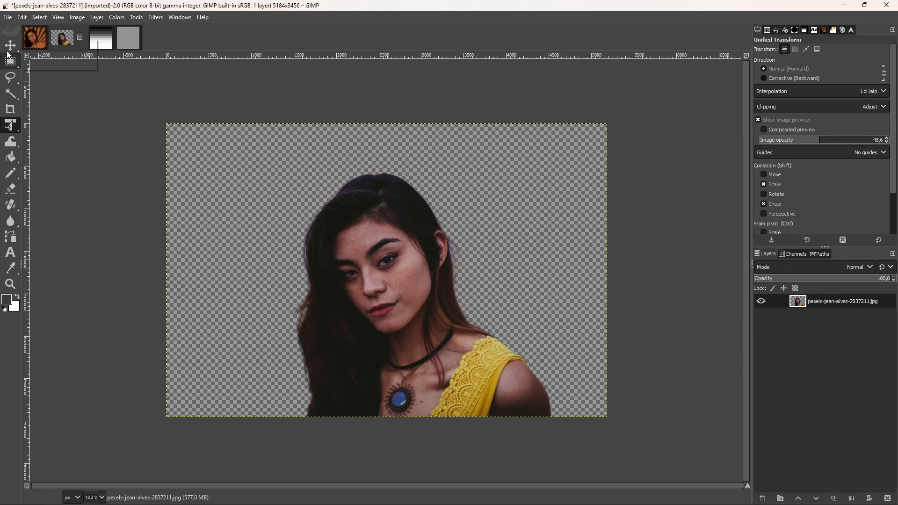
Crop the portrait tightly around the woman and fit the layer to the image size.
click(10, 109)
drag(248, 152, 557, 416)
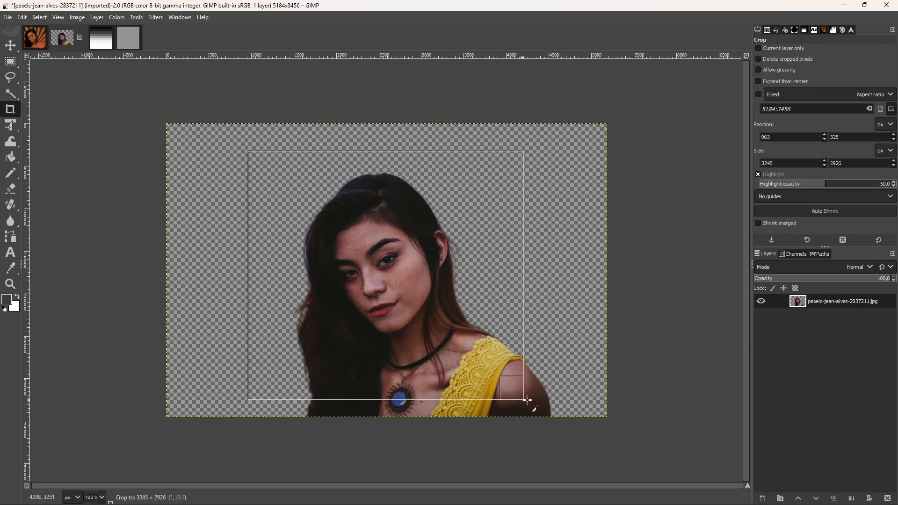
key(Return)
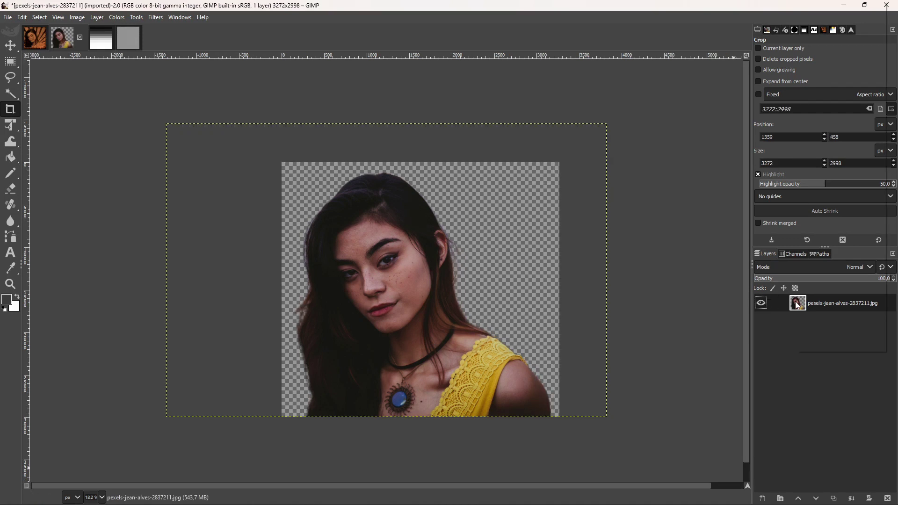
right_click(797, 302)
click(823, 162)
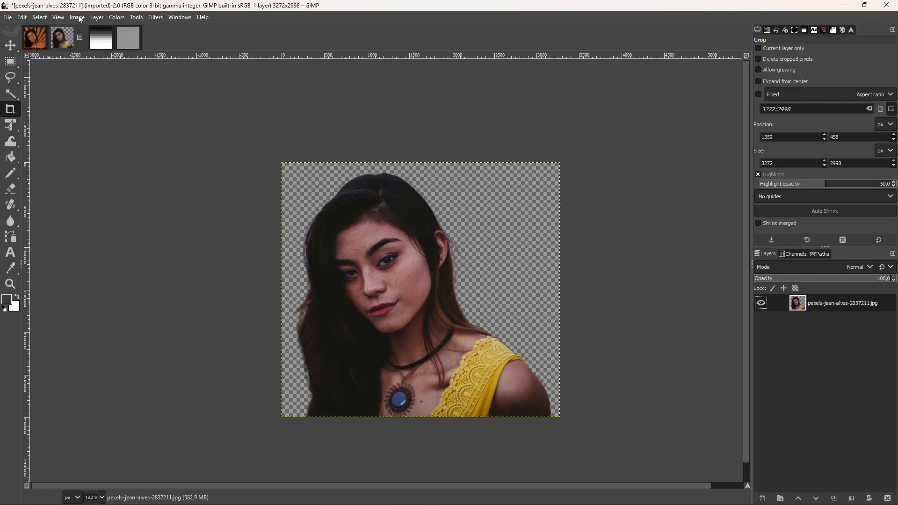
click(97, 17)
click(112, 185)
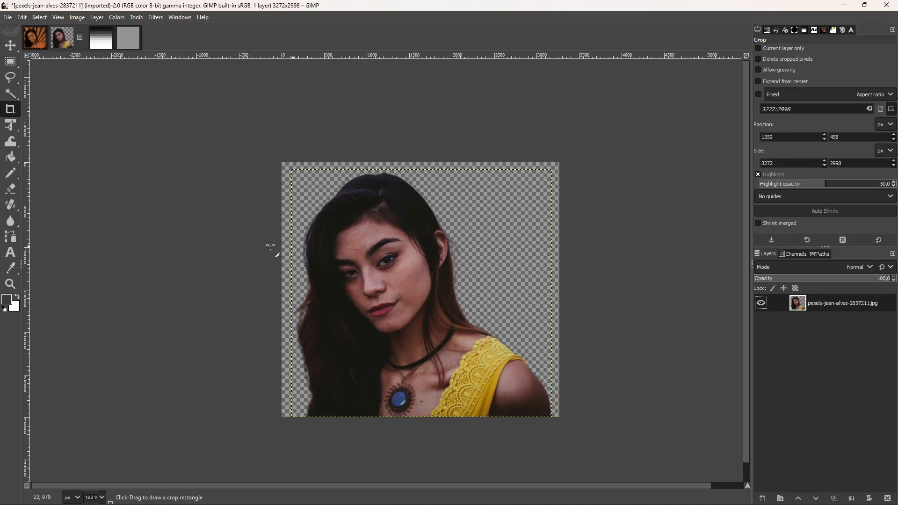
Add a new 'ondas' layer filled with white beneath the cut-out portrait.
click(763, 498)
click(827, 490)
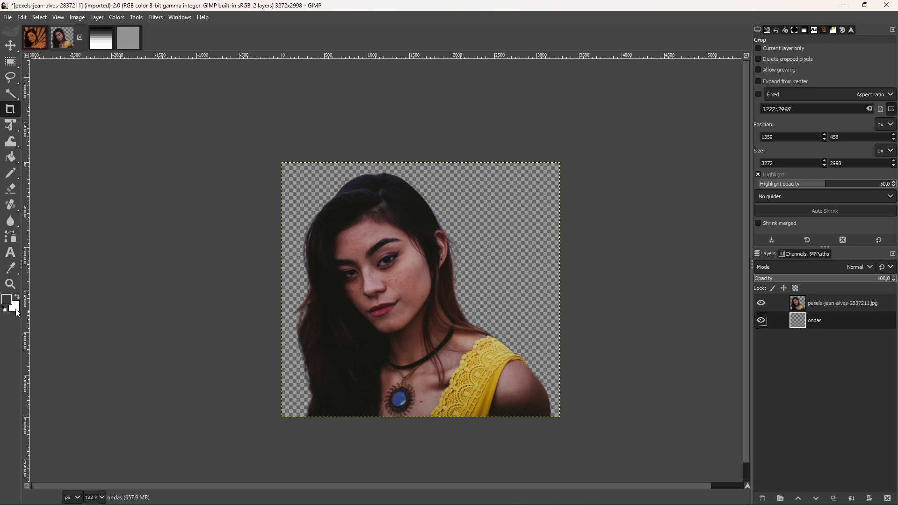
drag(16, 310, 177, 298)
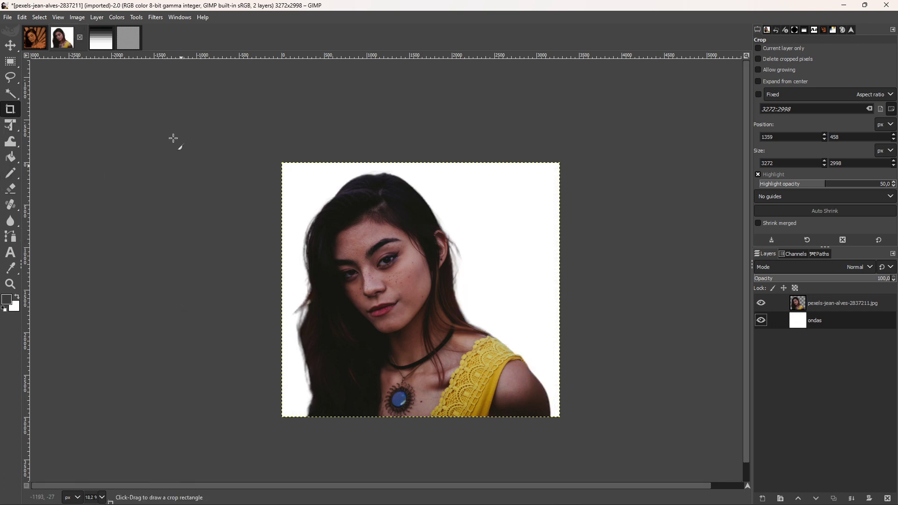
key(alt+4)
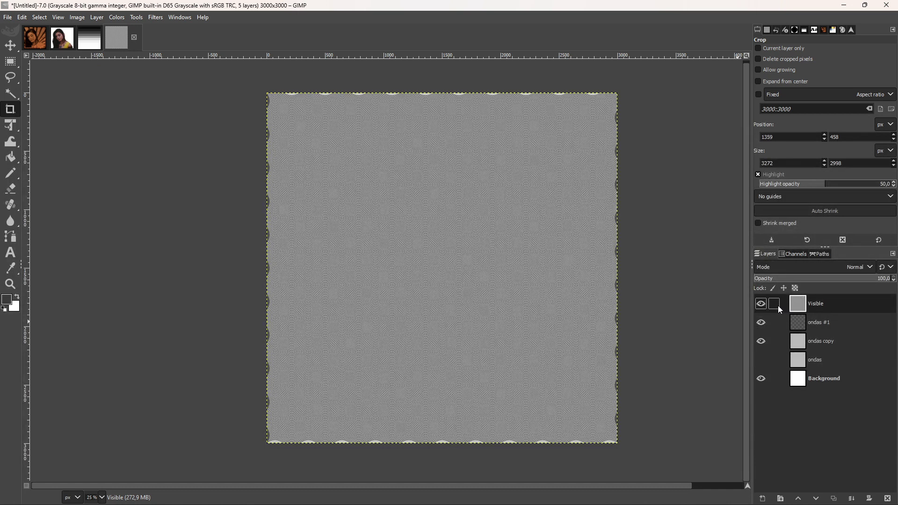
Paste the wave pattern into the portrait as a new Visible copy layer.
key(alt+2)
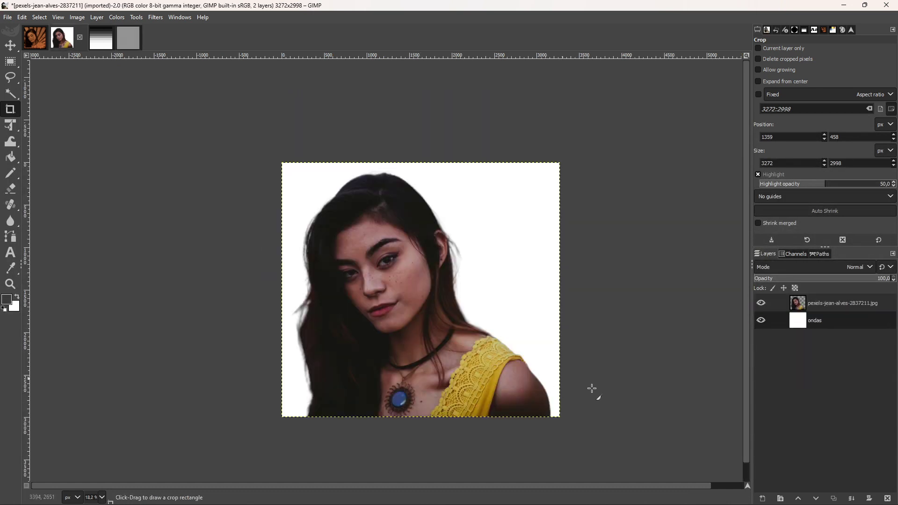
click(760, 305)
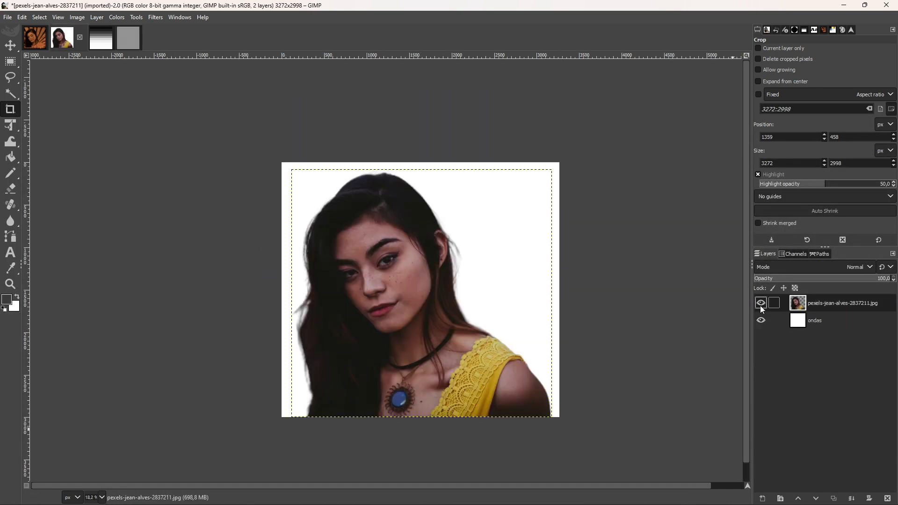
key(ctrl+v)
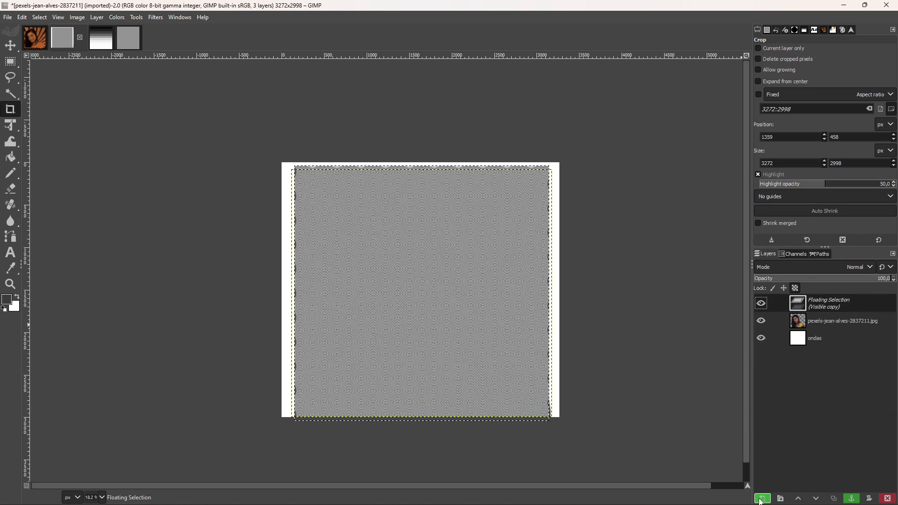
click(763, 499)
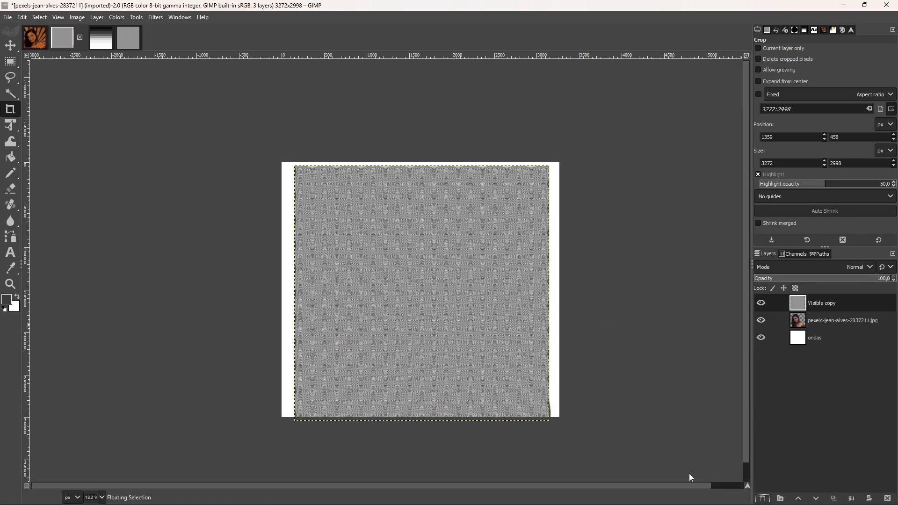
Scale the Visible copy wave layer up about 118% to cover the canvas.
key(shift+t)
click(446, 246)
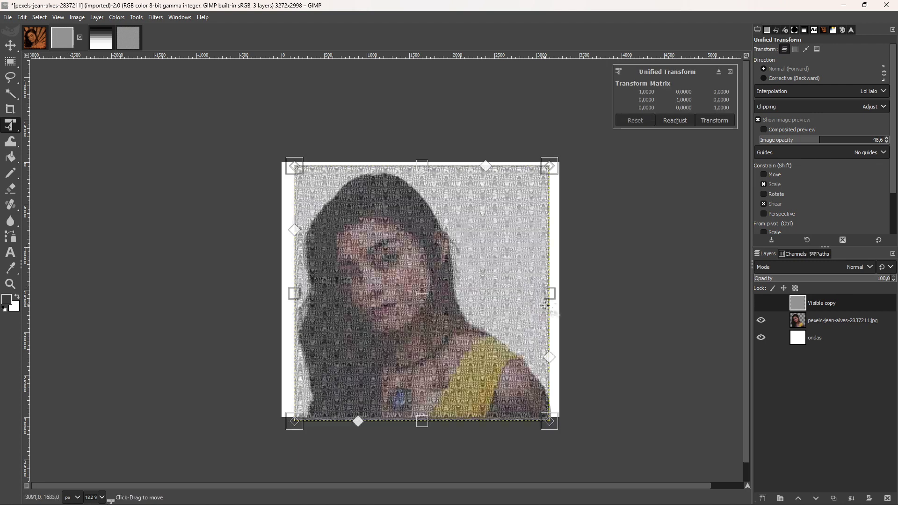
drag(550, 294, 573, 296)
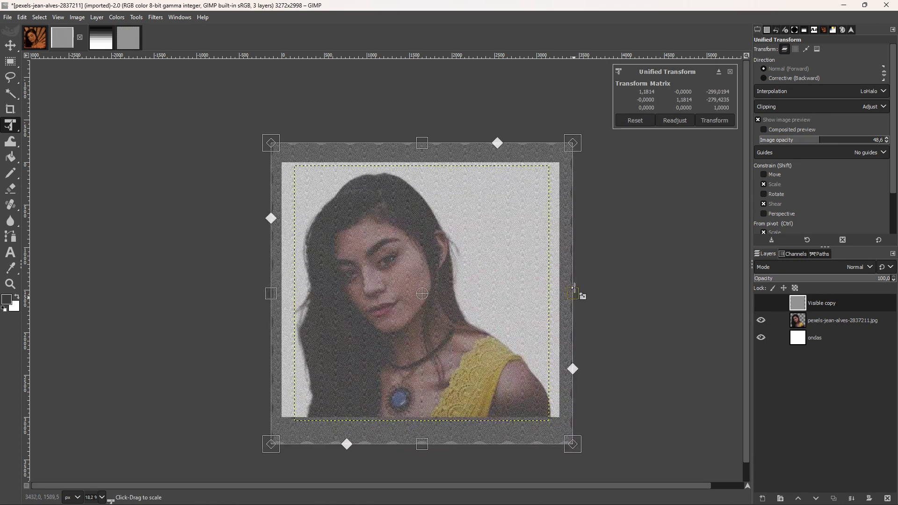
click(714, 120)
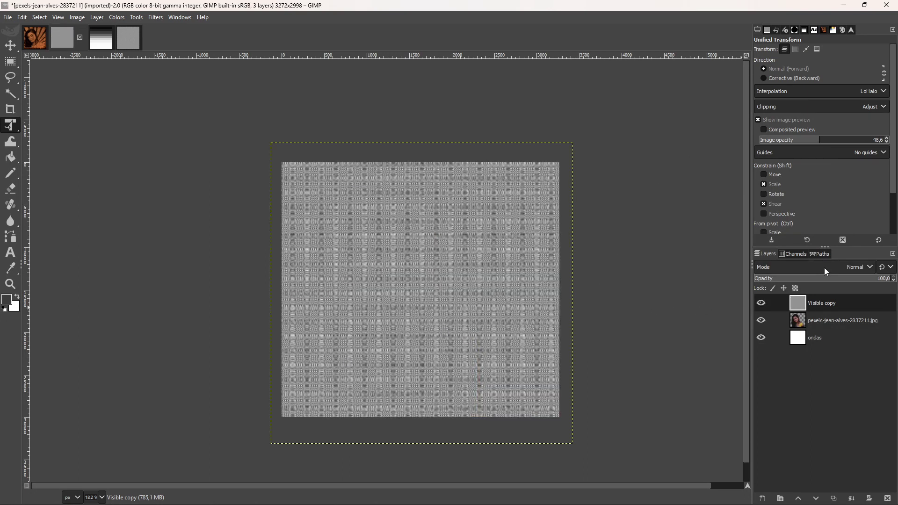
Set the Visible copy wave layer's blend mode to Hard mix and check the engraved-line result.
click(790, 266)
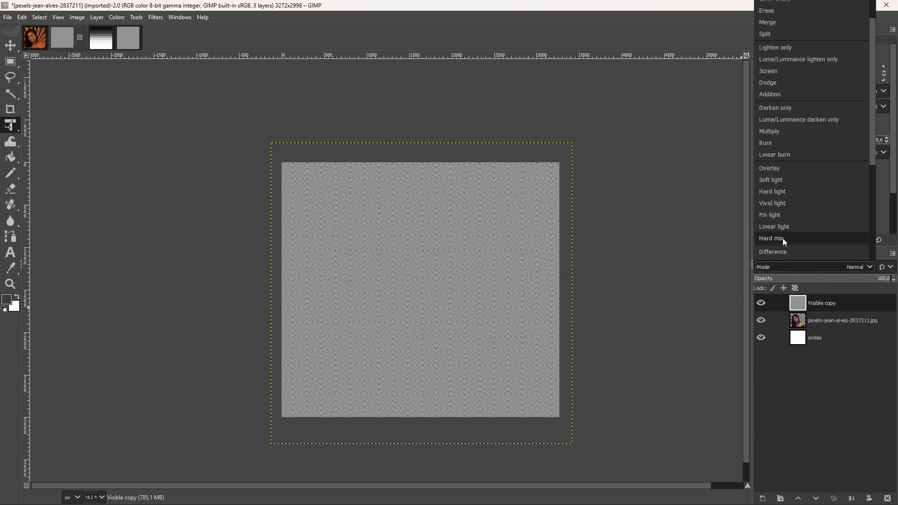
click(783, 237)
scroll(472, 293, up, 2)
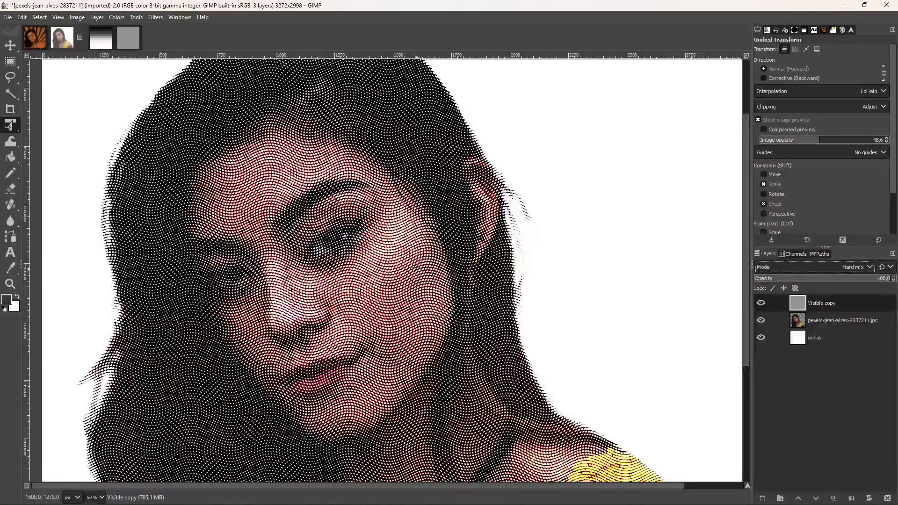
scroll(472, 294, up, 1)
scroll(472, 293, up, 1)
scroll(355, 236, down, 1)
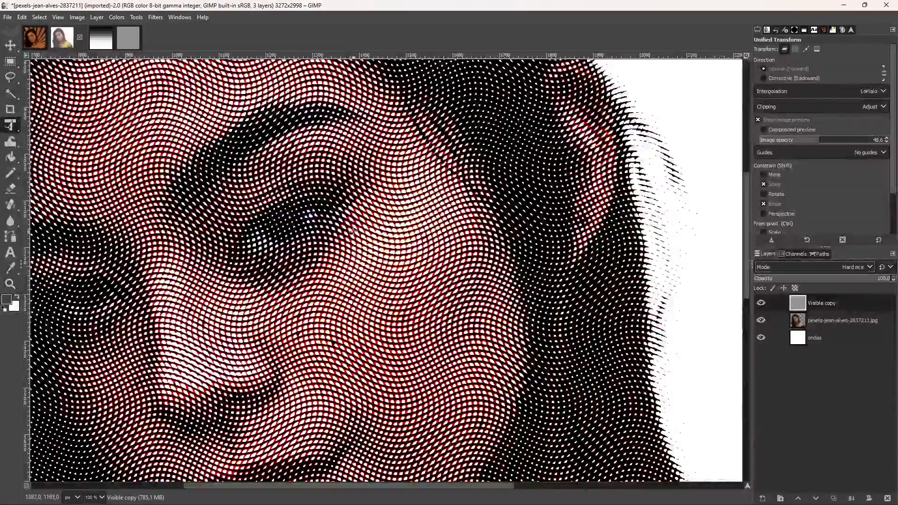
scroll(359, 234, down, 1)
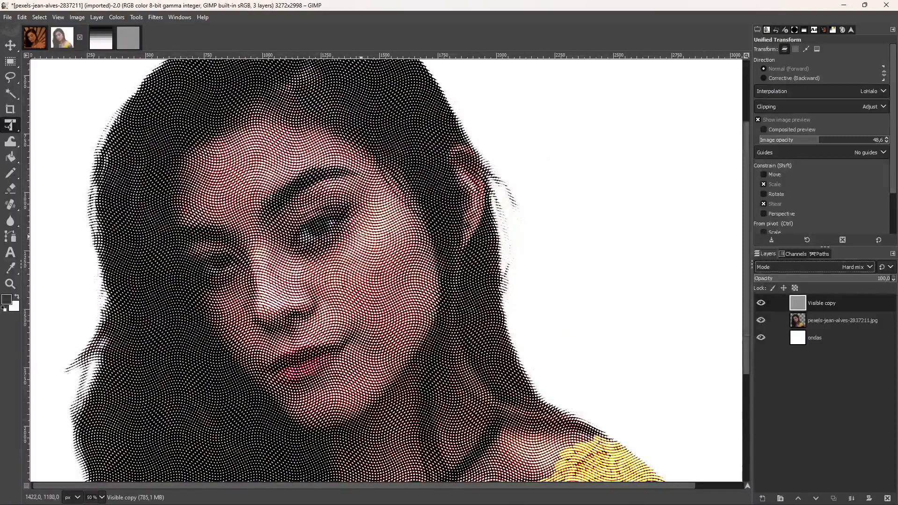
scroll(362, 231, down, 1)
scroll(363, 230, down, 1)
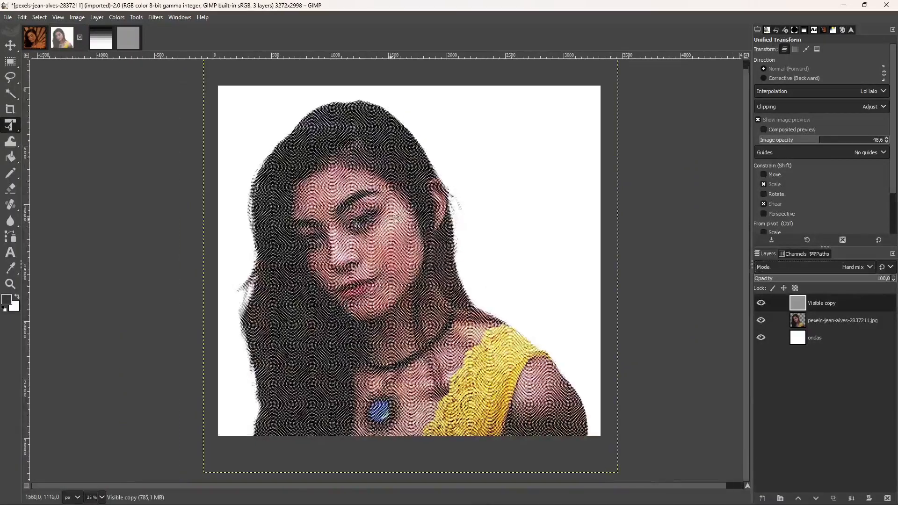
click(779, 321)
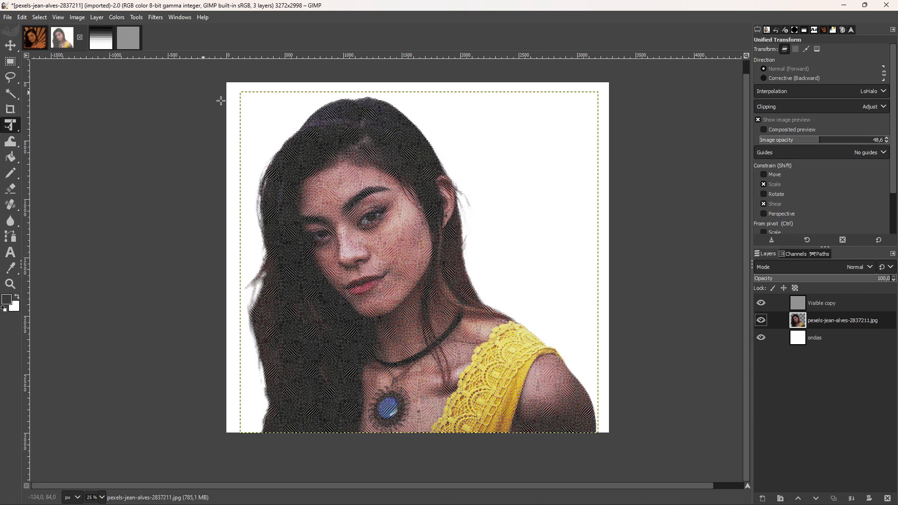
Duplicate the photo layer, hide the original, and desaturate the copy with Saturation scale 0.
click(834, 498)
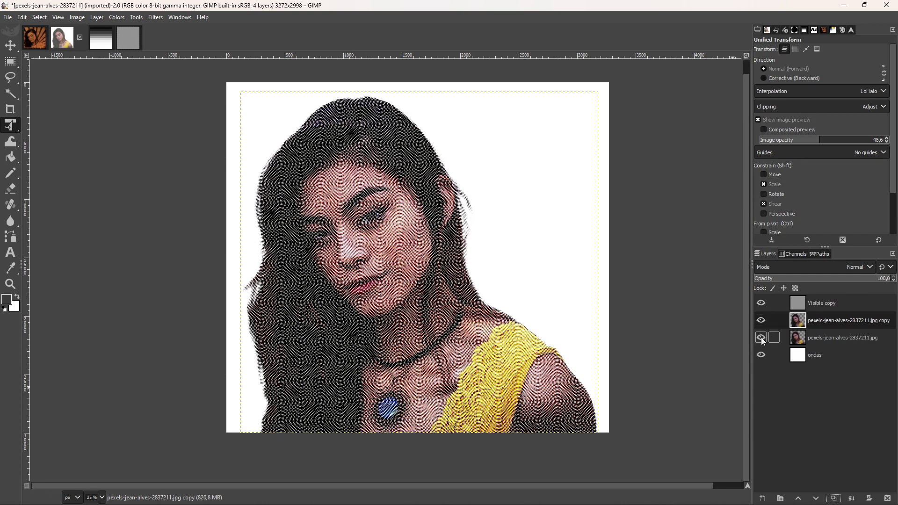
click(762, 338)
click(117, 17)
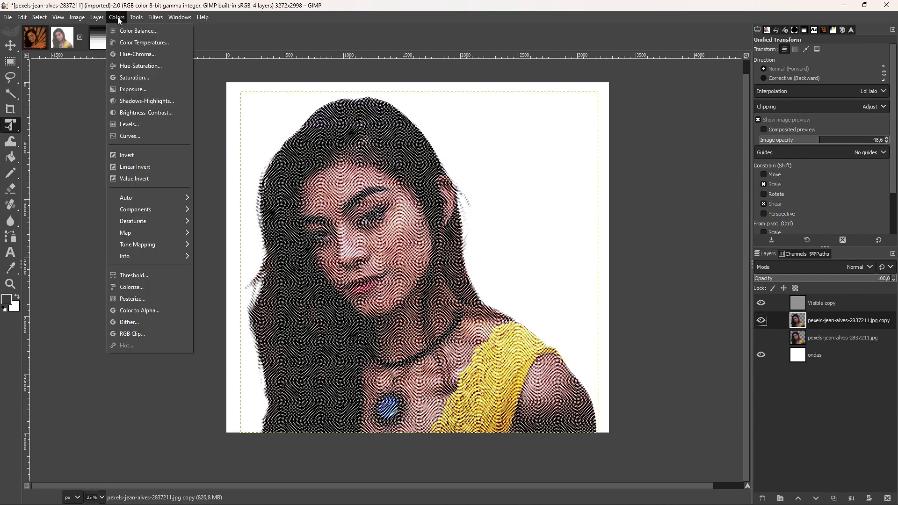
click(134, 77)
drag(655, 111, 573, 110)
click(730, 159)
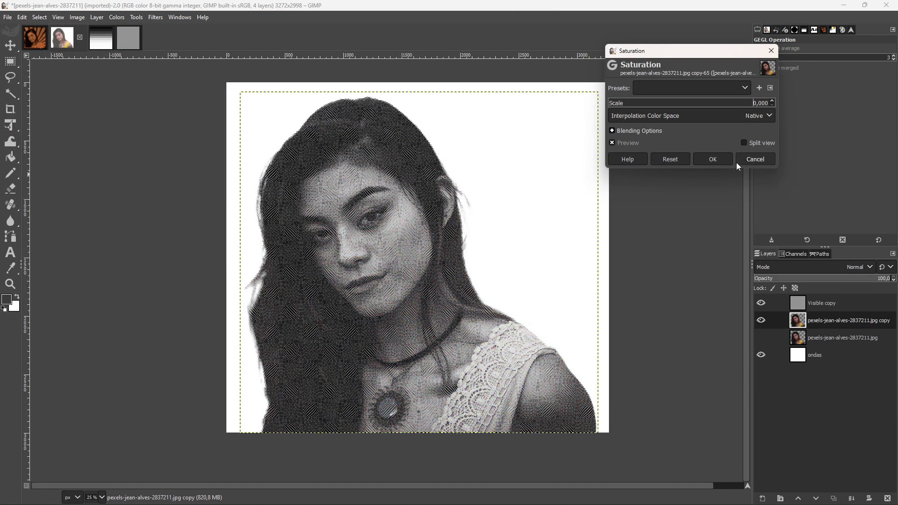
click(112, 18)
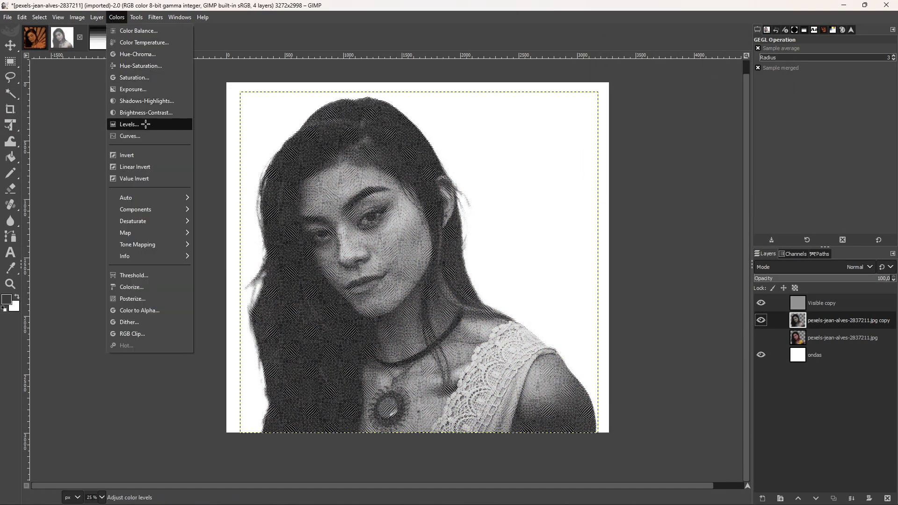
In Levels, raise the input black point to 23 and set gamma to about 1.29.
click(146, 123)
mouse_move(591, 158)
mouse_down()
mouse_move(574, 158)
mouse_move(616, 159)
mouse_move(595, 158)
mouse_up()
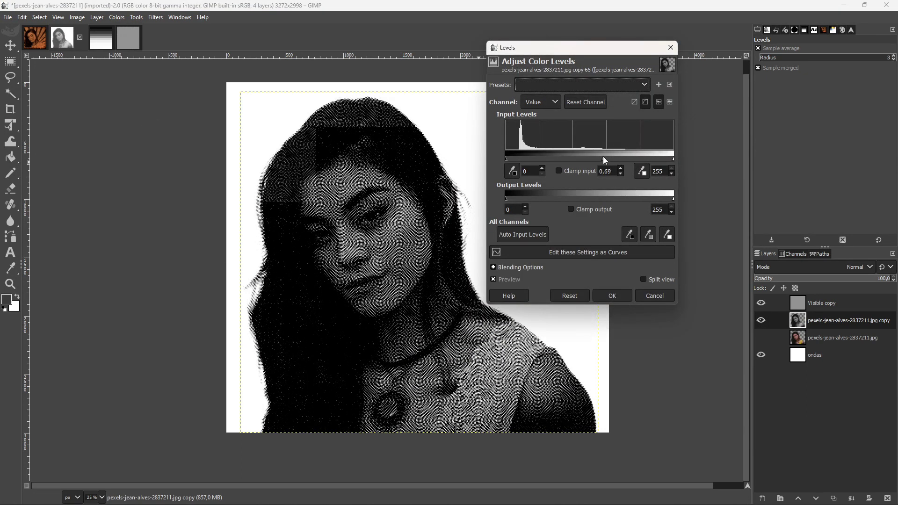
drag(509, 158, 523, 159)
drag(603, 159, 578, 160)
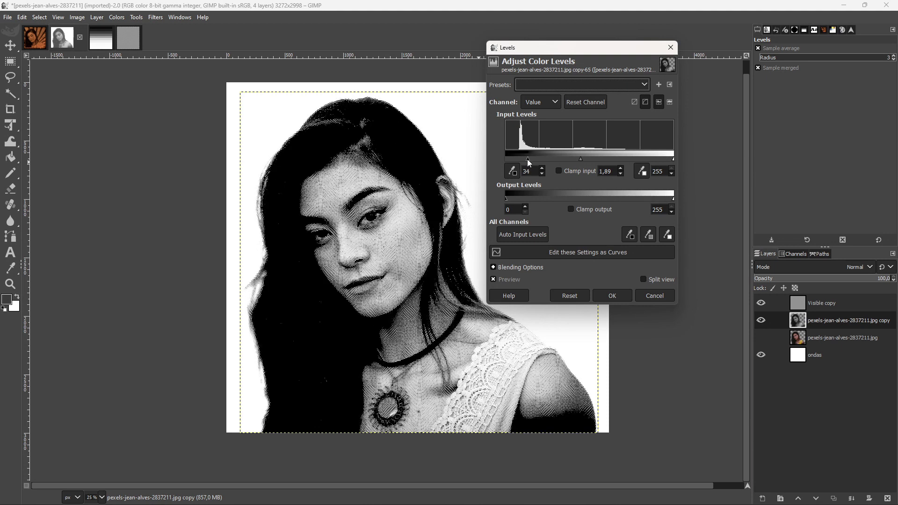
drag(522, 159, 520, 158)
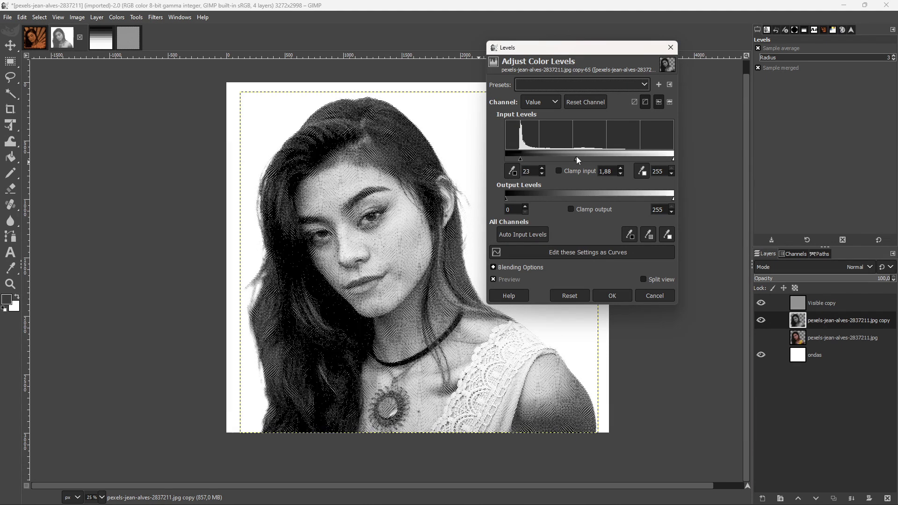
drag(578, 158, 576, 158)
Set the output levels to about 18–195 and apply the Levels adjustment.
drag(508, 200, 511, 201)
drag(673, 199, 634, 198)
mouse_move(575, 159)
mouse_down()
mouse_move(560, 160)
mouse_move(589, 160)
mouse_up()
drag(509, 199, 508, 199)
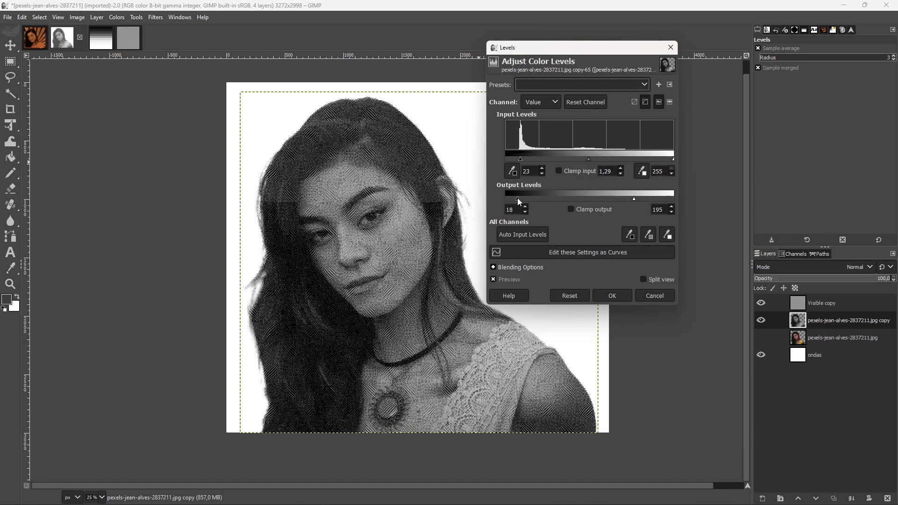
drag(634, 199, 615, 199)
click(616, 295)
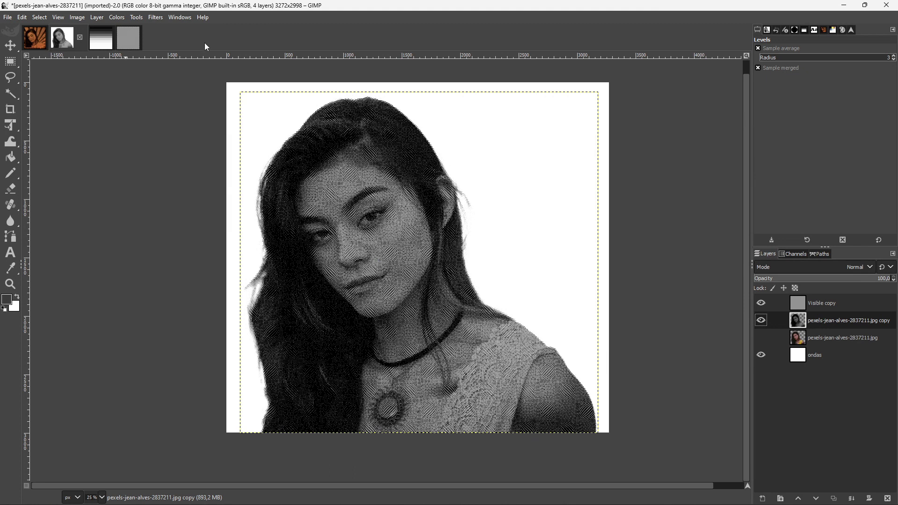
click(136, 17)
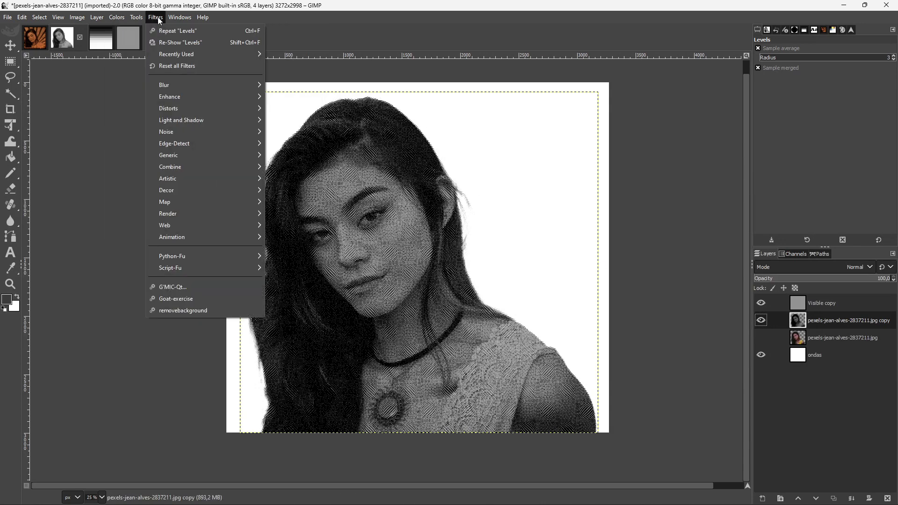
click(378, 83)
Apply Levels to the Visible copy layer: input black 21, gamma 3.93, output black 22.
scroll(365, 192, up, 4)
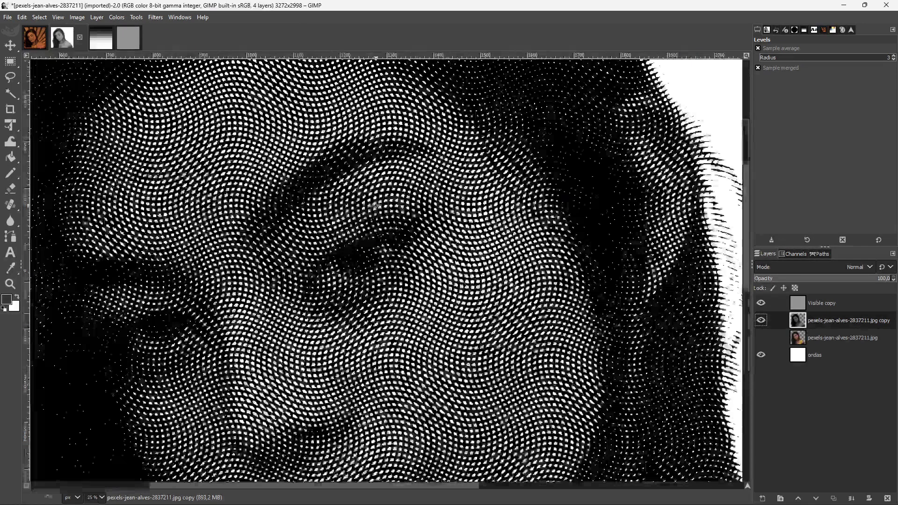
scroll(363, 201, down, 1)
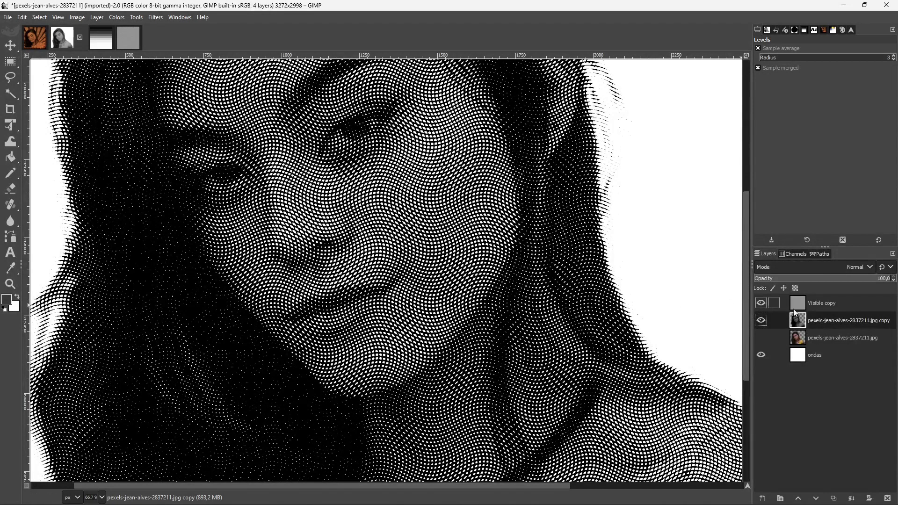
key(Page_Up)
click(118, 17)
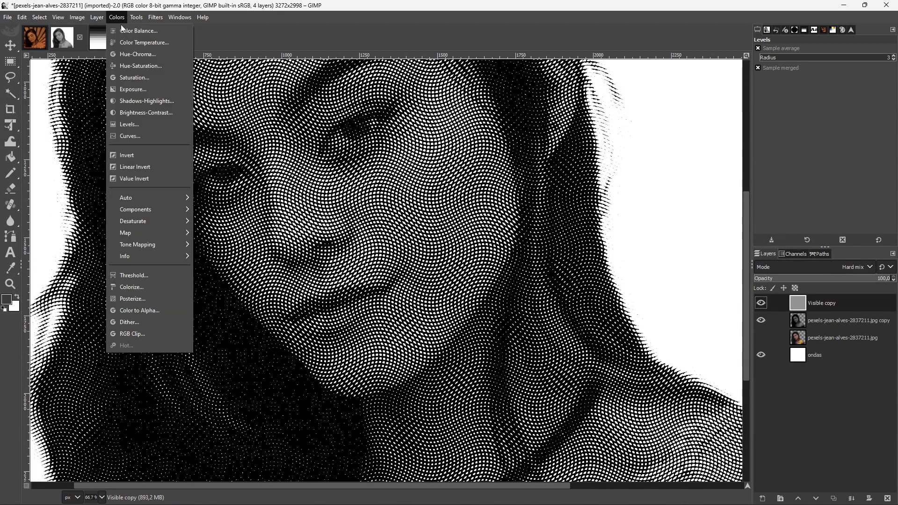
click(129, 124)
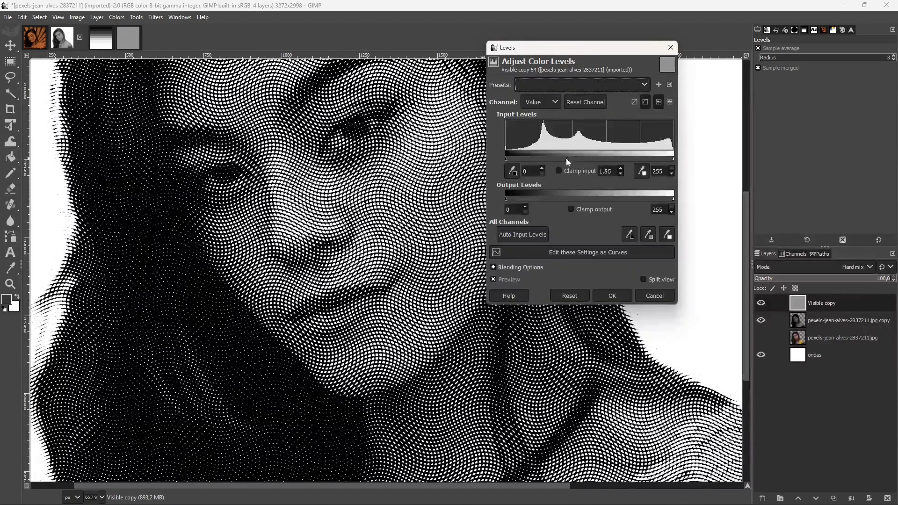
drag(566, 159, 547, 157)
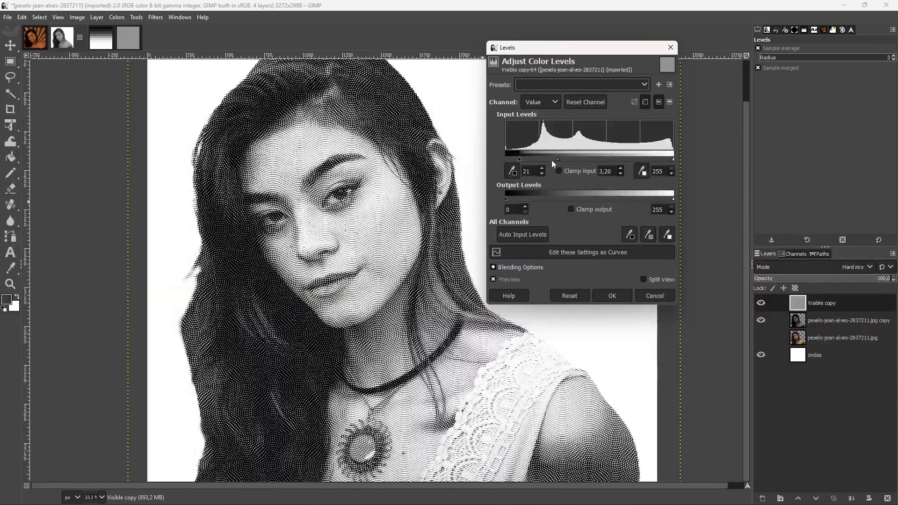
drag(551, 160, 550, 161)
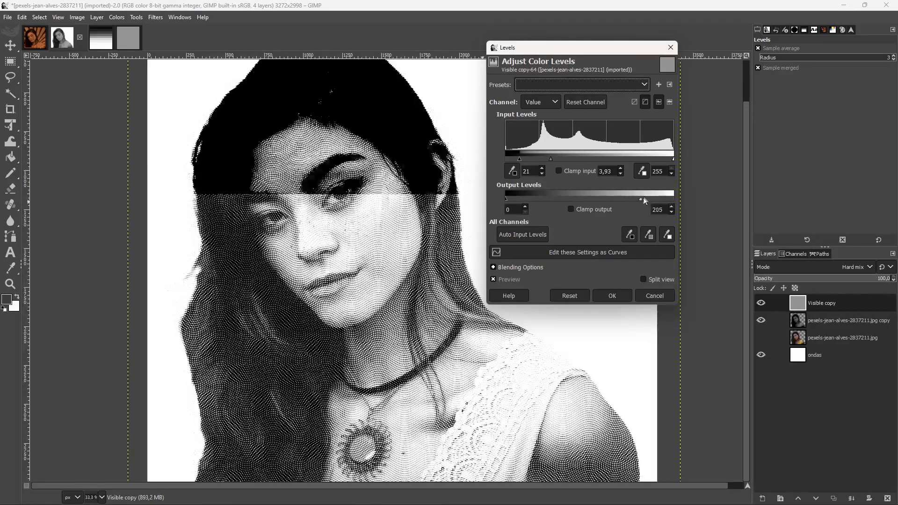
drag(510, 199, 517, 201)
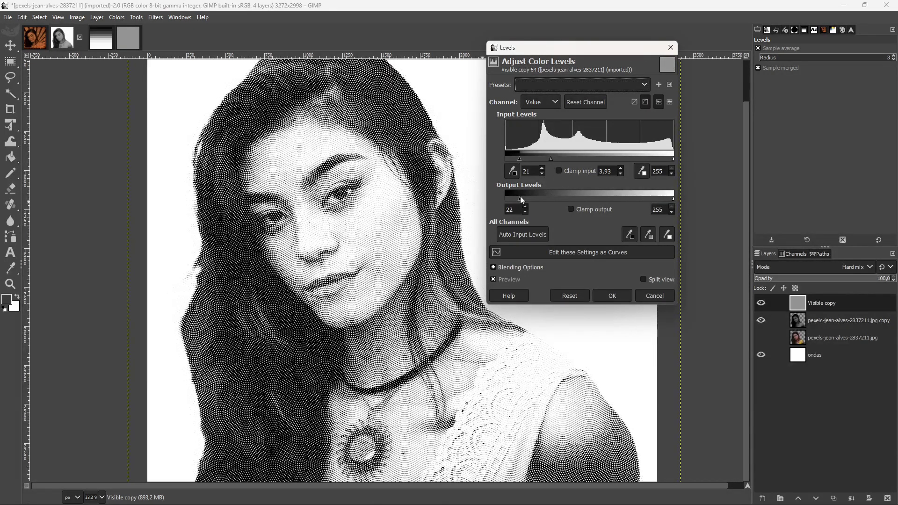
click(612, 296)
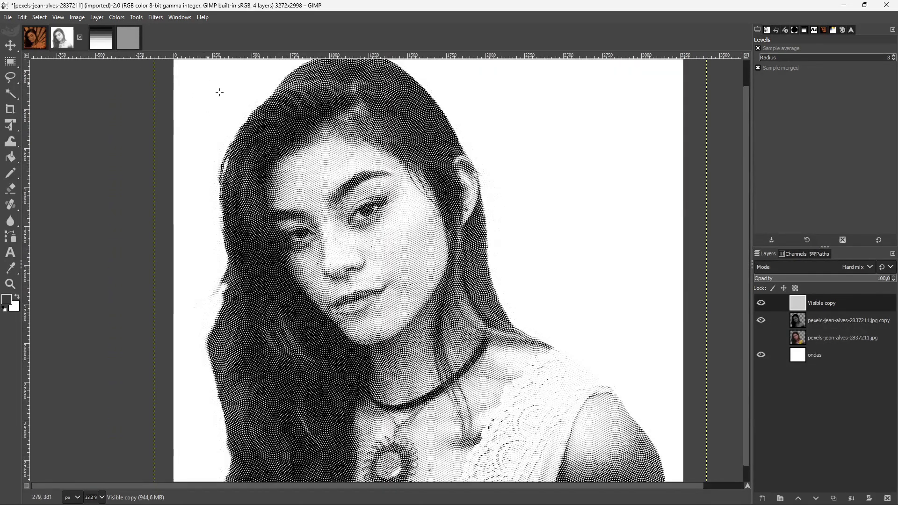
key(Page_Down)
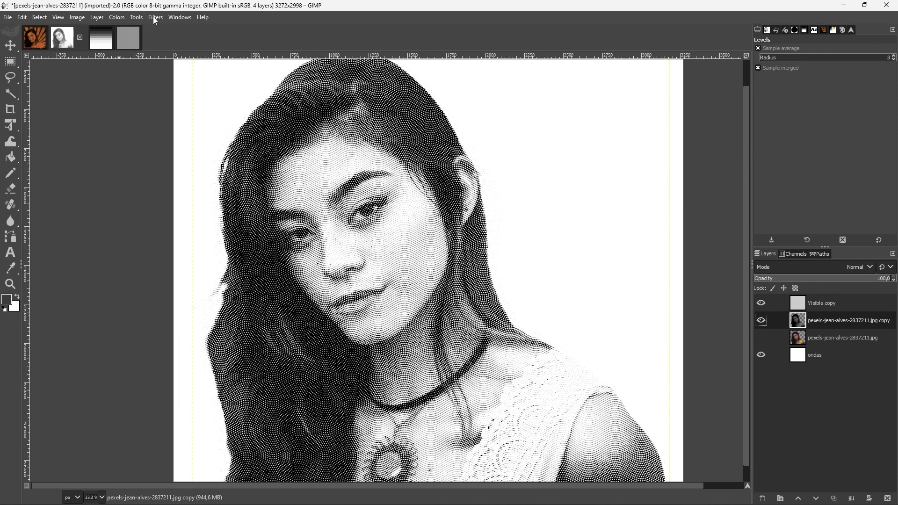
Apply a Median Blur with radius 16 to the portrait copy layer.
click(155, 17)
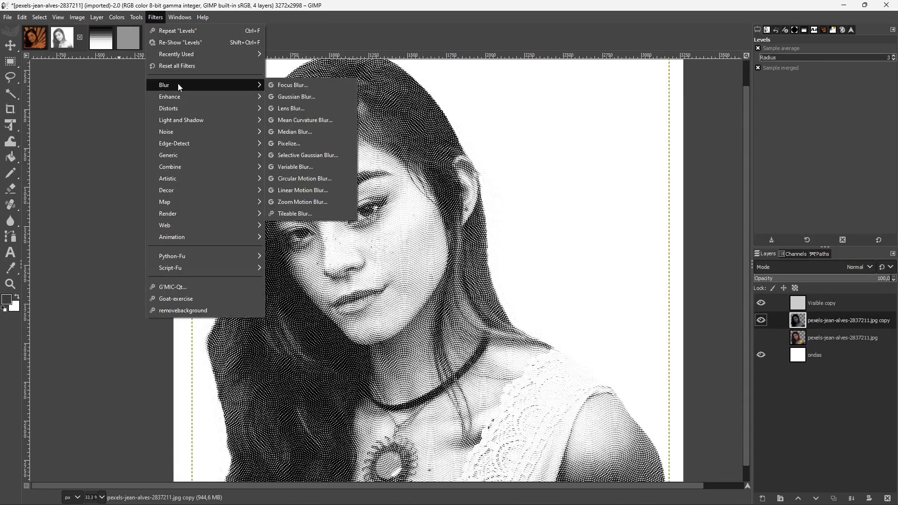
click(286, 132)
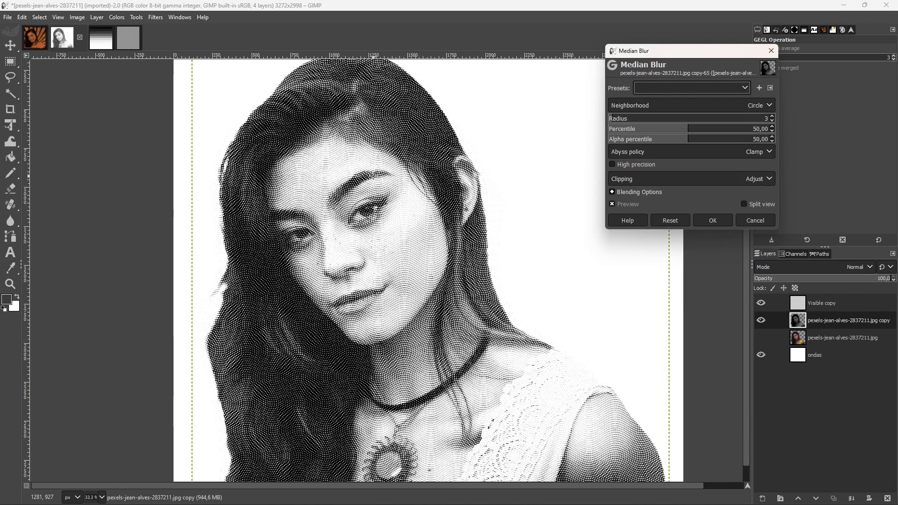
scroll(376, 204, up, 2)
scroll(375, 205, up, 1)
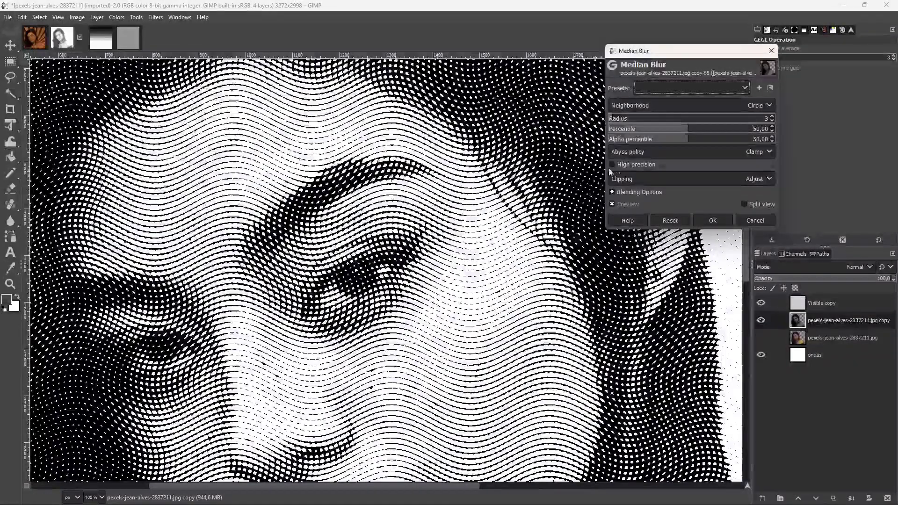
click(616, 118)
drag(620, 120, 629, 120)
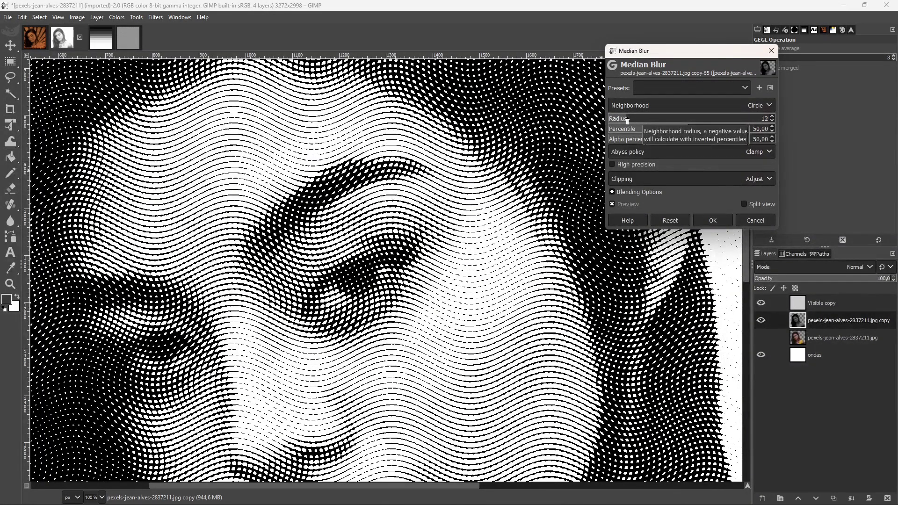
drag(635, 121, 637, 120)
key(shift+3)
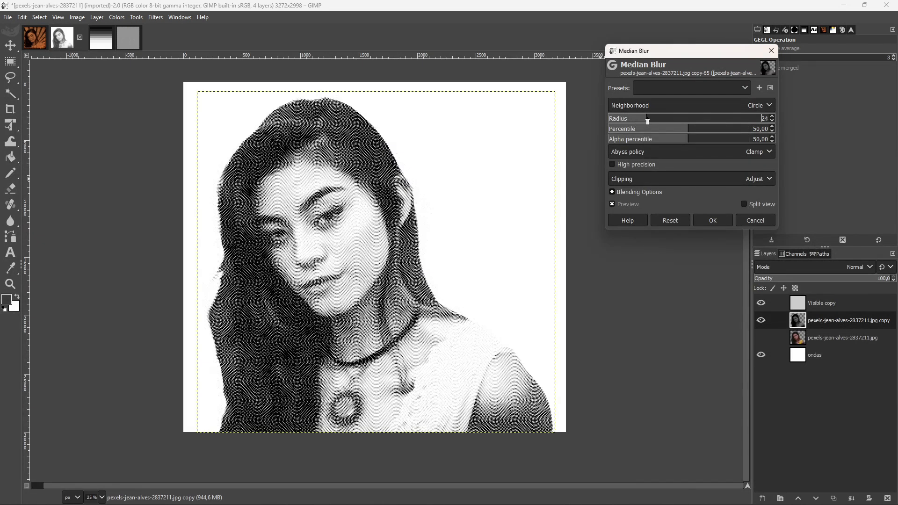
drag(640, 122, 635, 123)
click(713, 221)
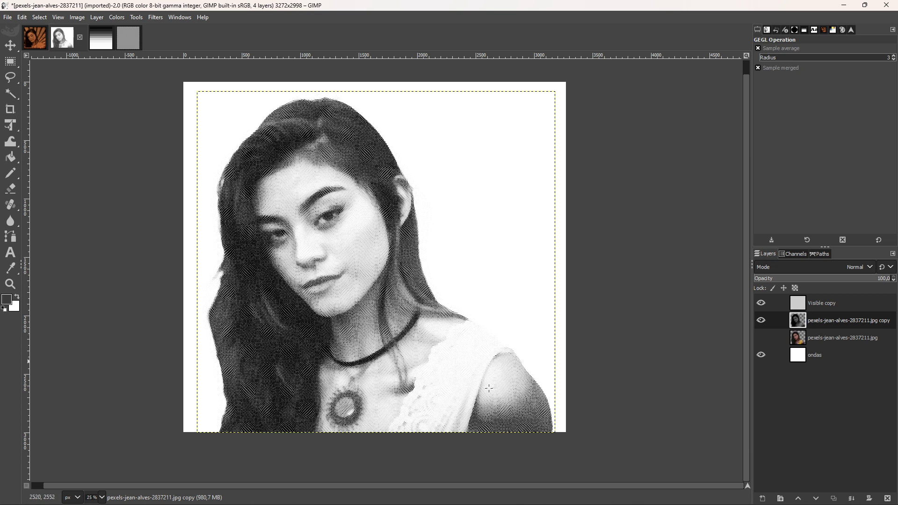
Set the foreground and background colours to shades of orange.
click(34, 29)
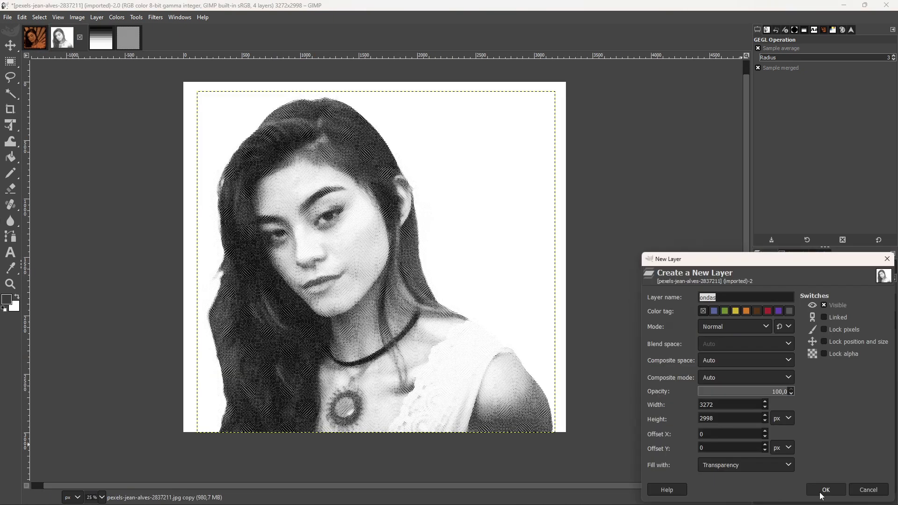
click(6, 300)
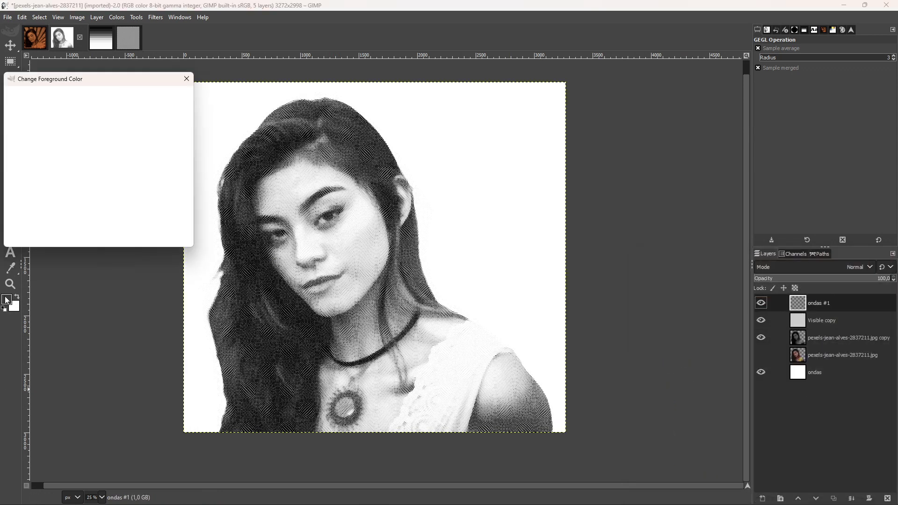
drag(87, 189, 89, 195)
click(65, 102)
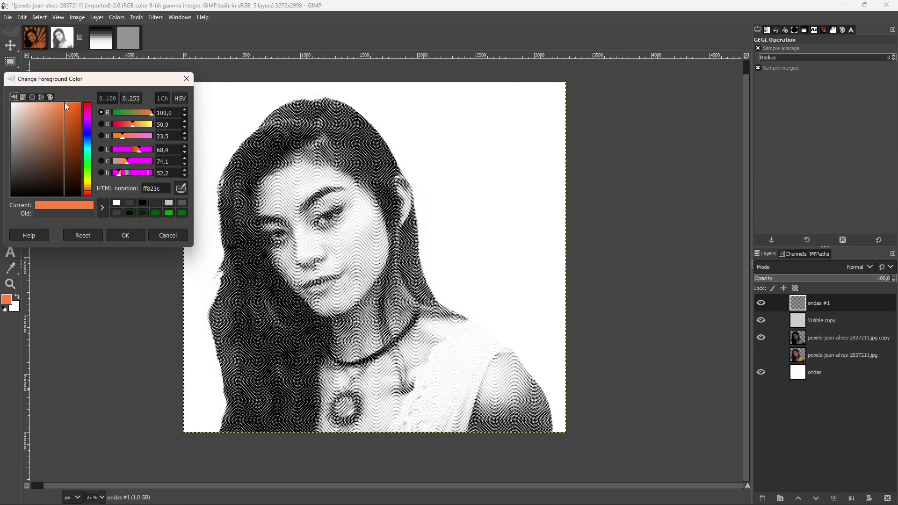
click(125, 235)
click(14, 306)
click(62, 106)
drag(87, 192, 89, 193)
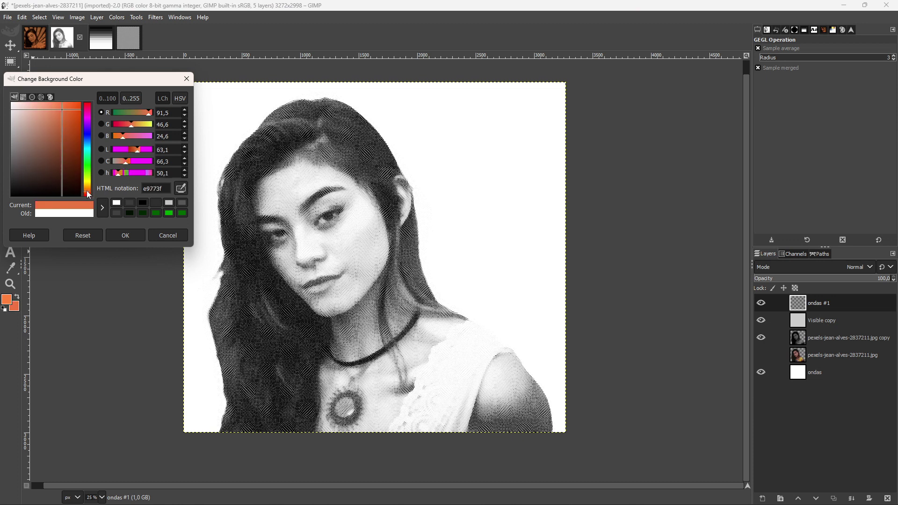
drag(64, 103, 56, 102)
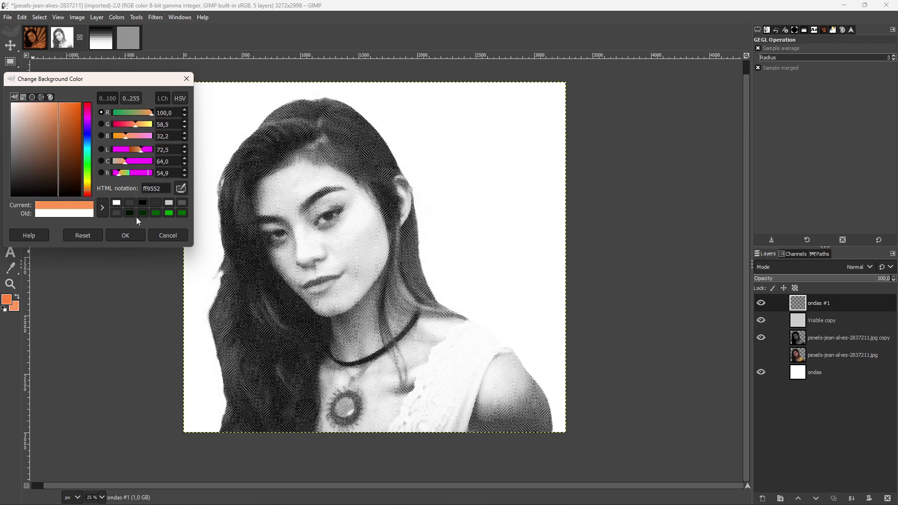
click(125, 236)
Fill the top ondas #1 layer with an orange gradient and set it to Multiply mode.
mouse_move(10, 156)
click(47, 174)
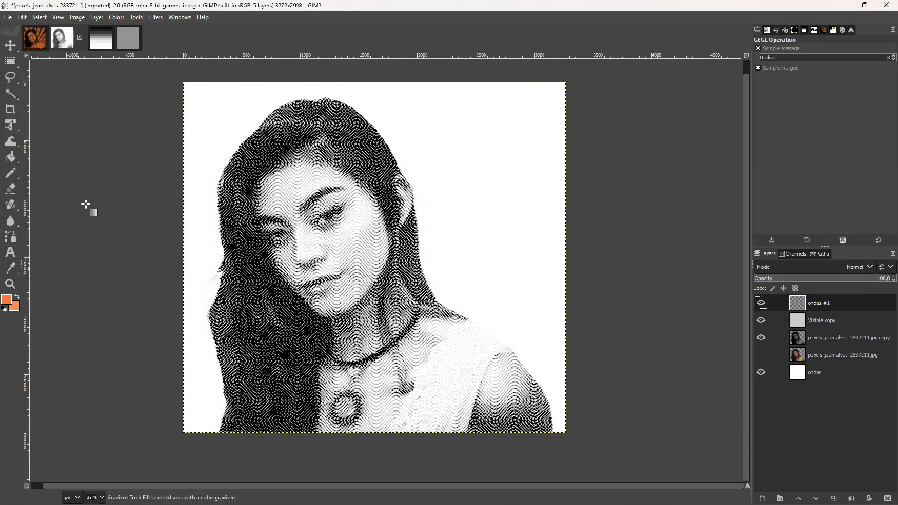
scroll(274, 225, down, 2)
mouse_move(328, 85)
mouse_down()
mouse_move(336, 430)
mouse_move(314, 434)
mouse_up()
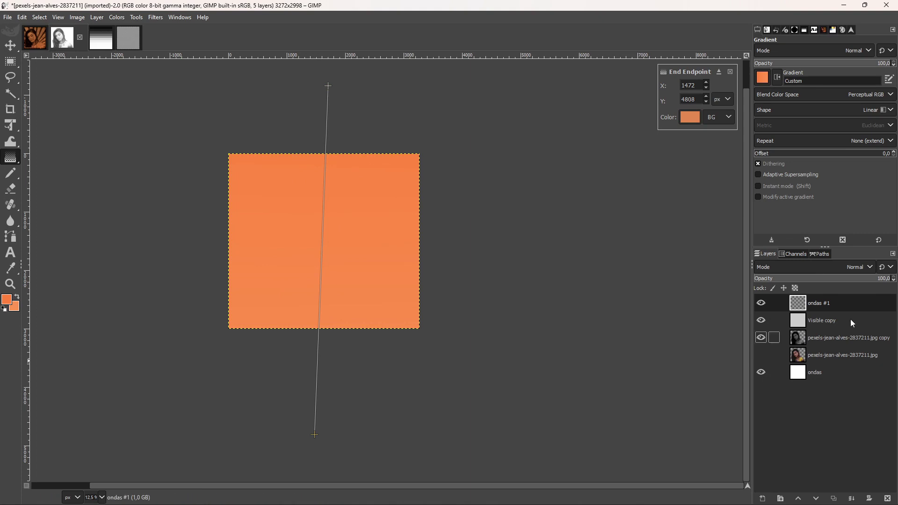
key(Return)
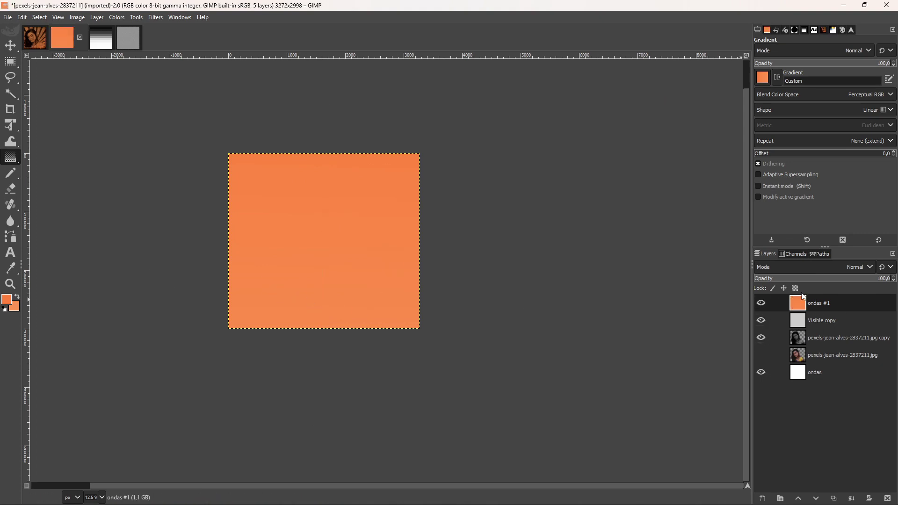
click(837, 269)
click(782, 161)
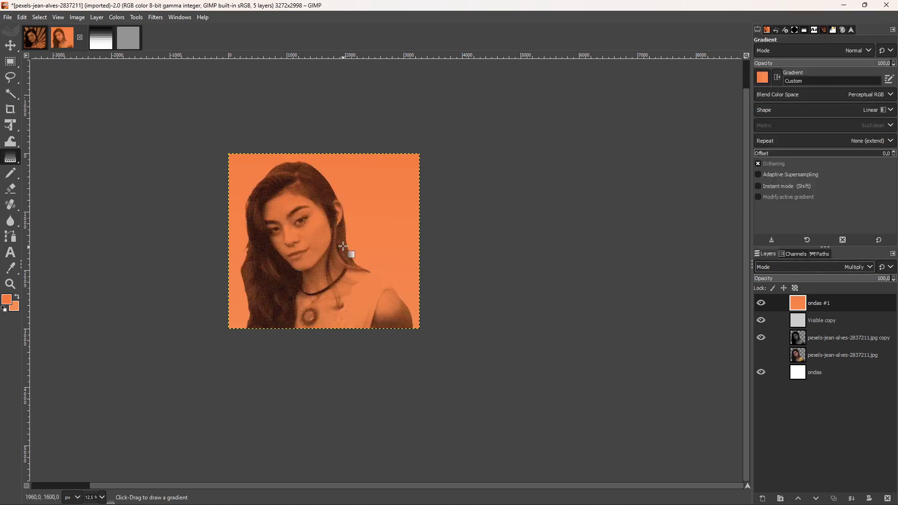
scroll(347, 251, up, 2)
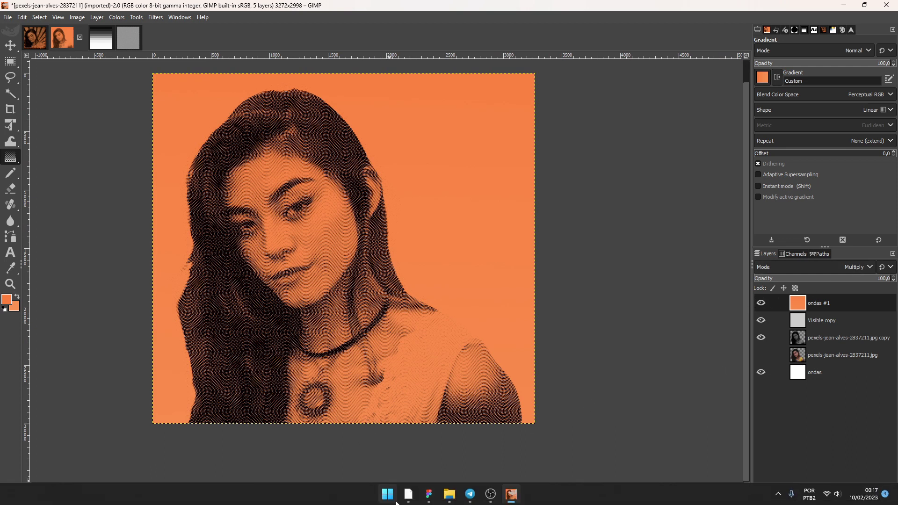
Drag pexels-jonathan-west-14129745.jpg from File Explorer into the portrait as a new top layer, keeping its colour profile.
click(449, 495)
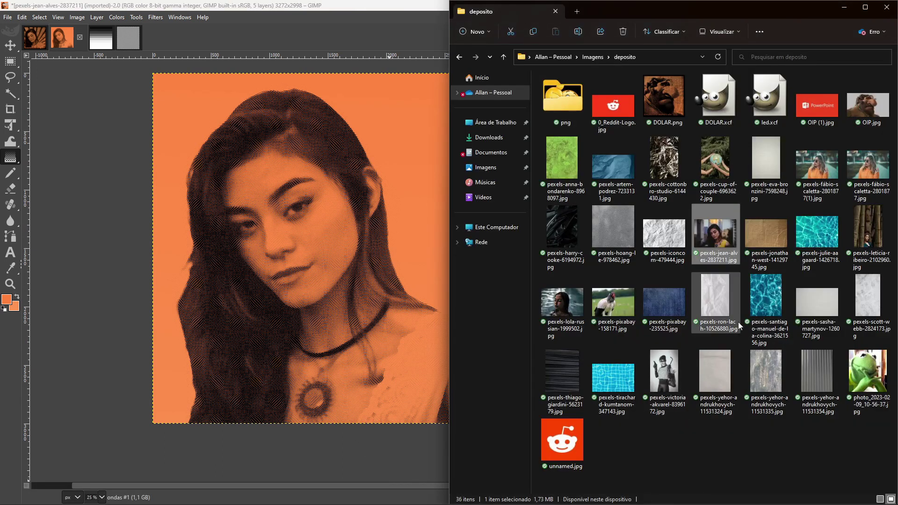
mouse_move(766, 240)
mouse_down()
mouse_move(318, 326)
mouse_move(321, 367)
mouse_move(687, 307)
mouse_up()
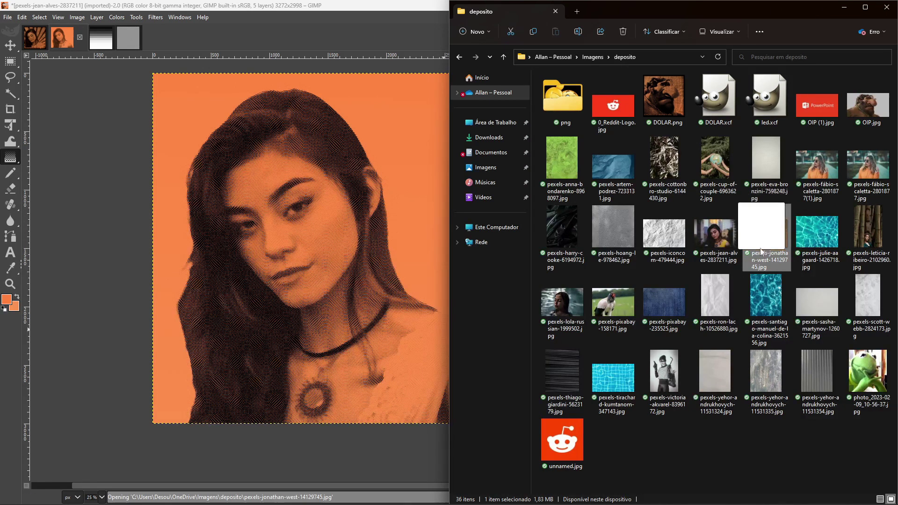
click(291, 242)
click(56, 125)
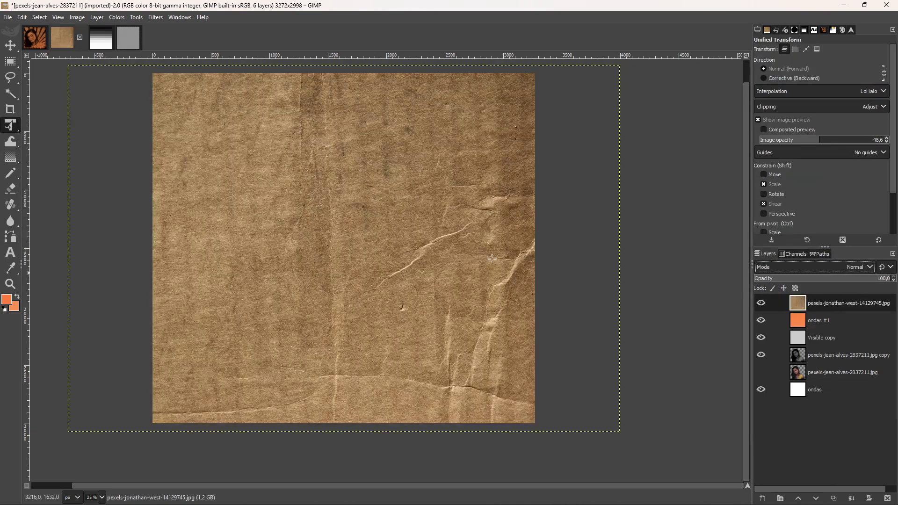
Desaturate the paper texture layer by setting Saturation to 0.
click(116, 17)
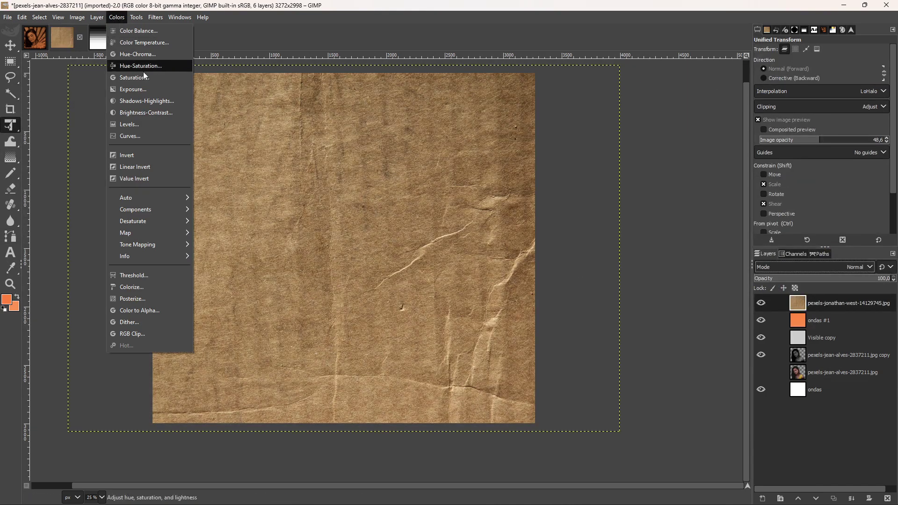
click(141, 71)
drag(635, 105, 594, 106)
click(713, 159)
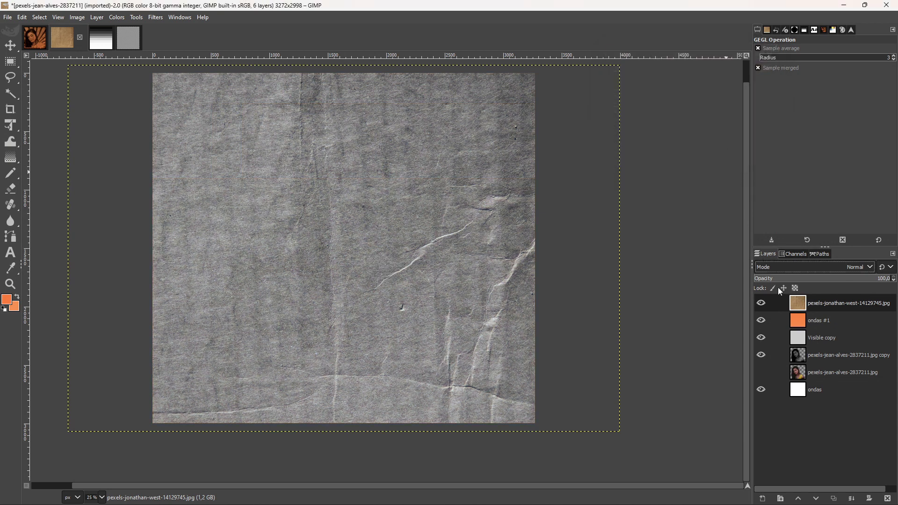
Move the paper layer below ondas #1 in Hard light mode and bring up DOLAR.xcf.
drag(823, 303, 811, 323)
click(827, 267)
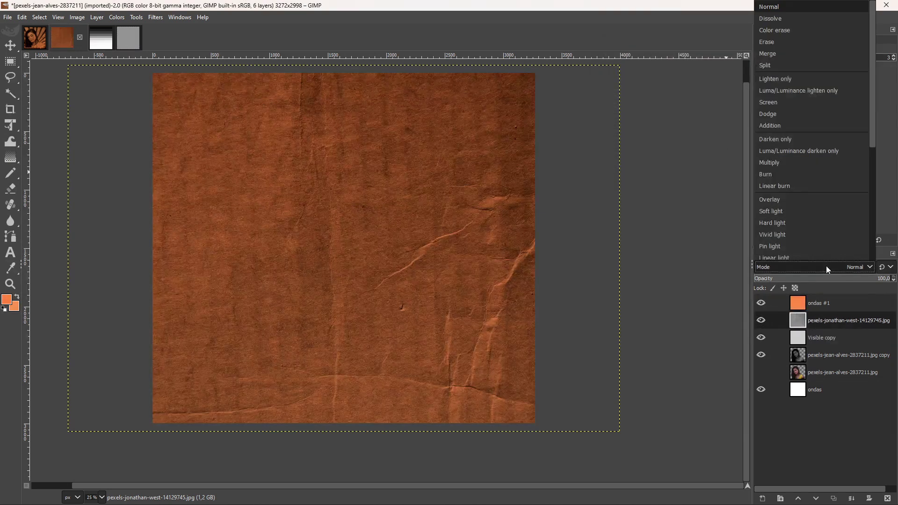
click(790, 218)
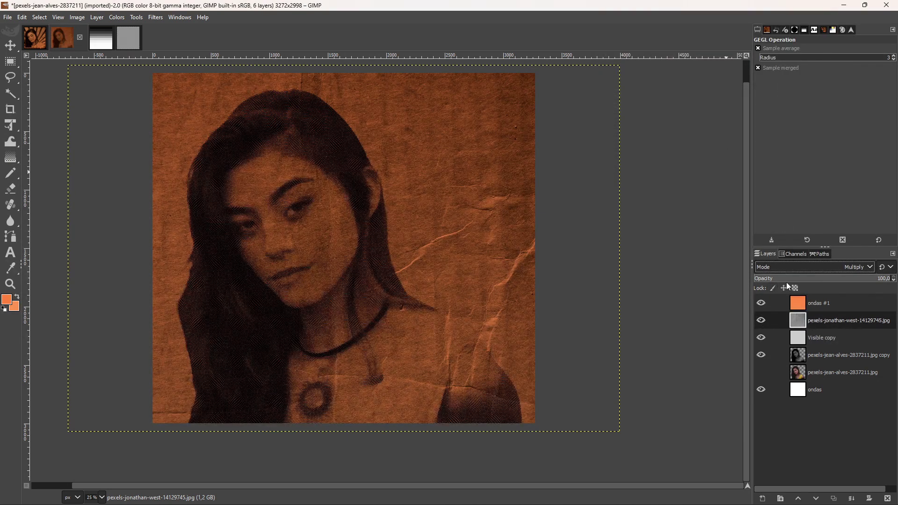
scroll(814, 268, down, 5)
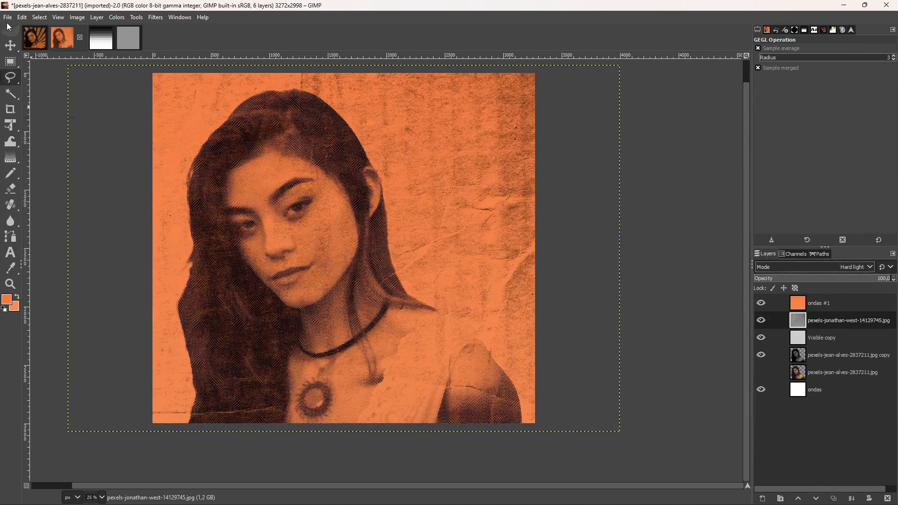
click(34, 34)
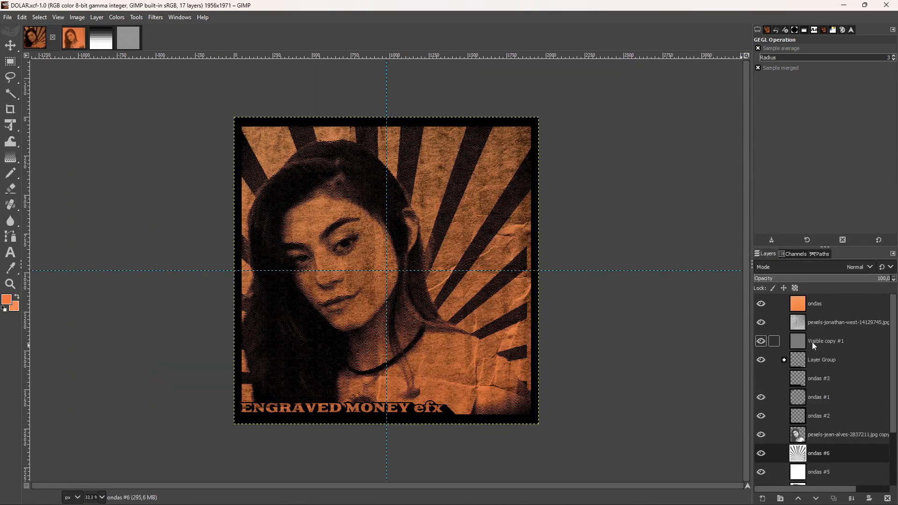
Check the paper layer settings in DOLAR.xcf, then set the portrait's paper layer to Multiply.
scroll(814, 379, down, 1)
scroll(823, 387, up, 1)
click(805, 324)
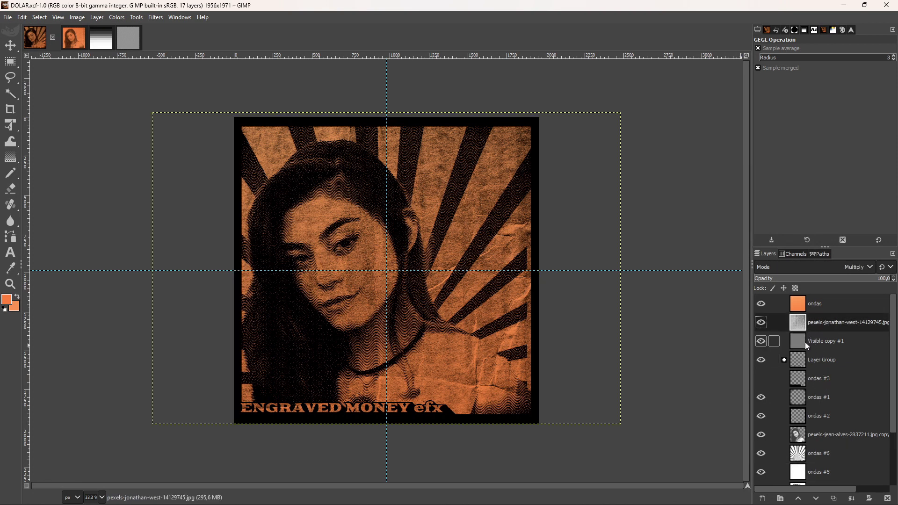
key(ctrl+Tab)
click(846, 269)
click(769, 162)
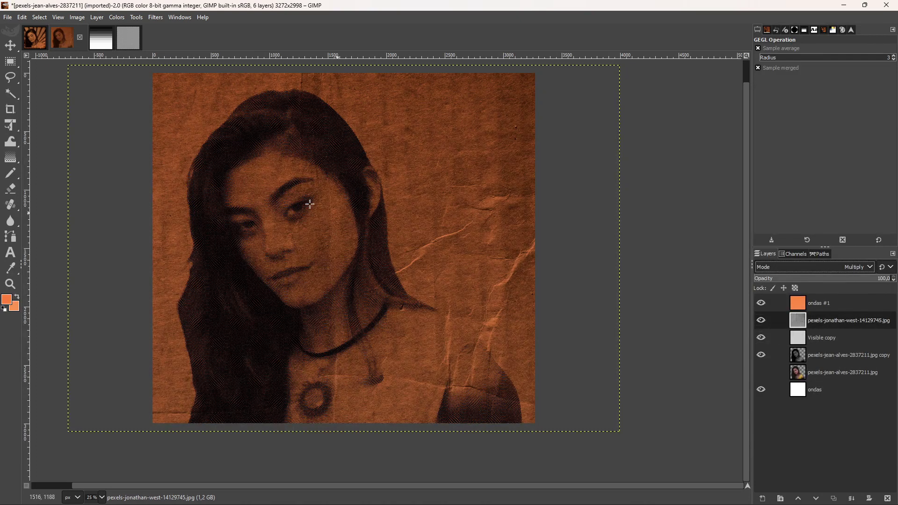
Brighten the paper layer with a raised Curves adjustment, comparing it against DOLAR.xcf.
click(117, 18)
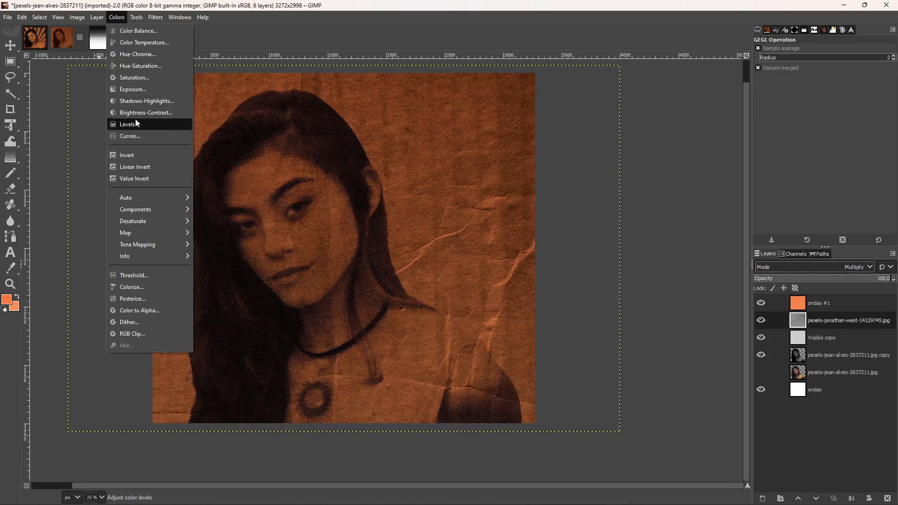
click(137, 131)
mouse_move(515, 193)
mouse_down()
mouse_move(493, 167)
mouse_move(502, 173)
mouse_up()
click(573, 107)
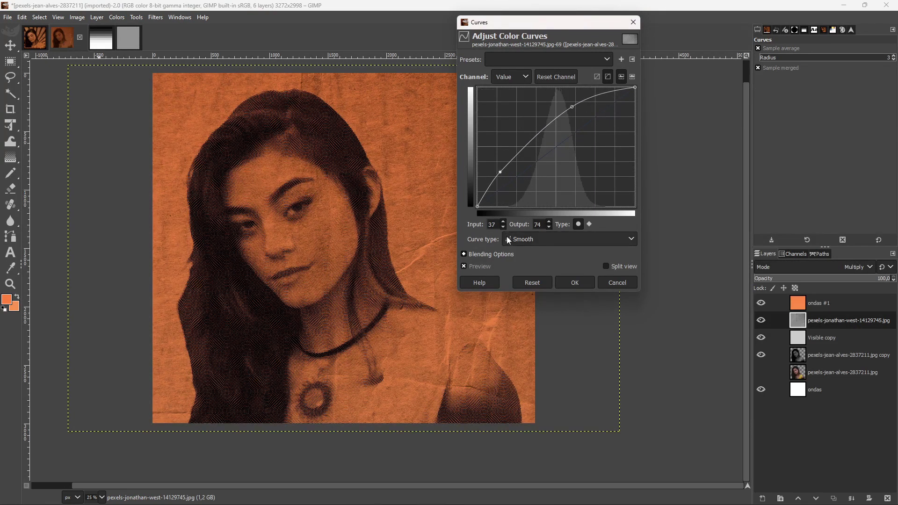
click(575, 282)
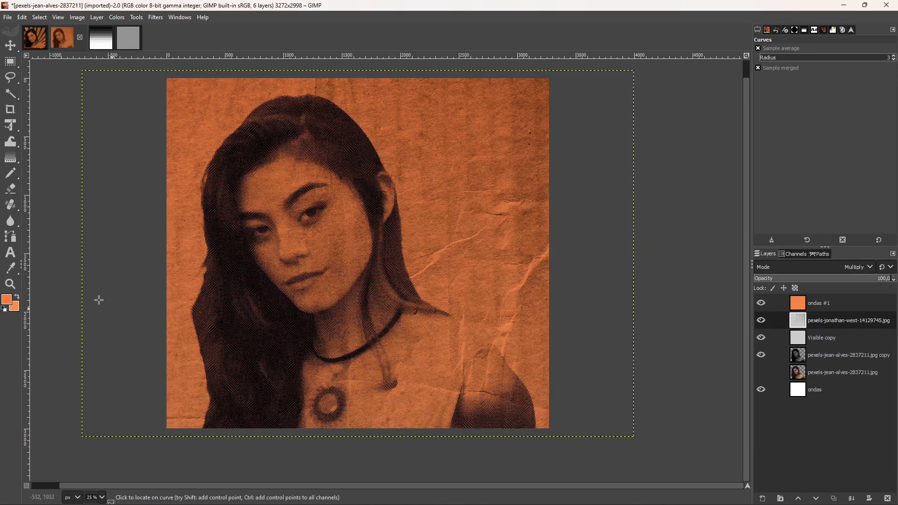
click(34, 38)
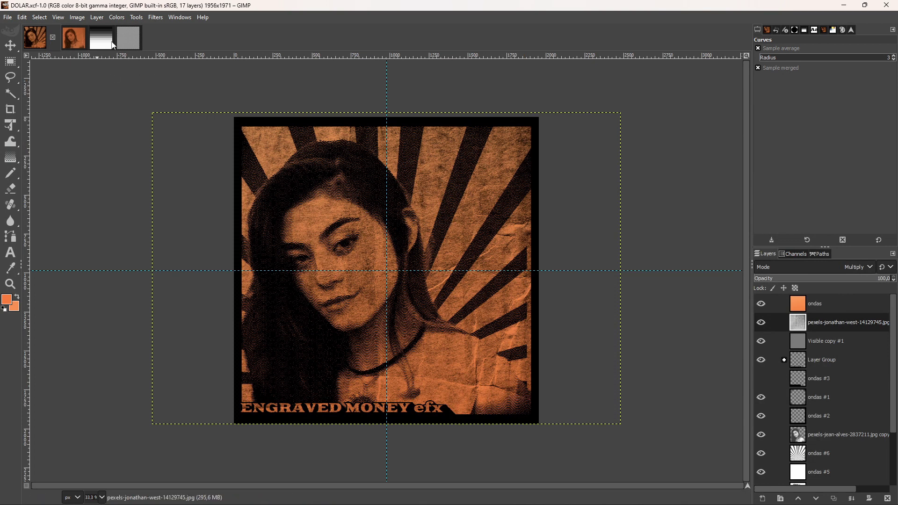
click(74, 38)
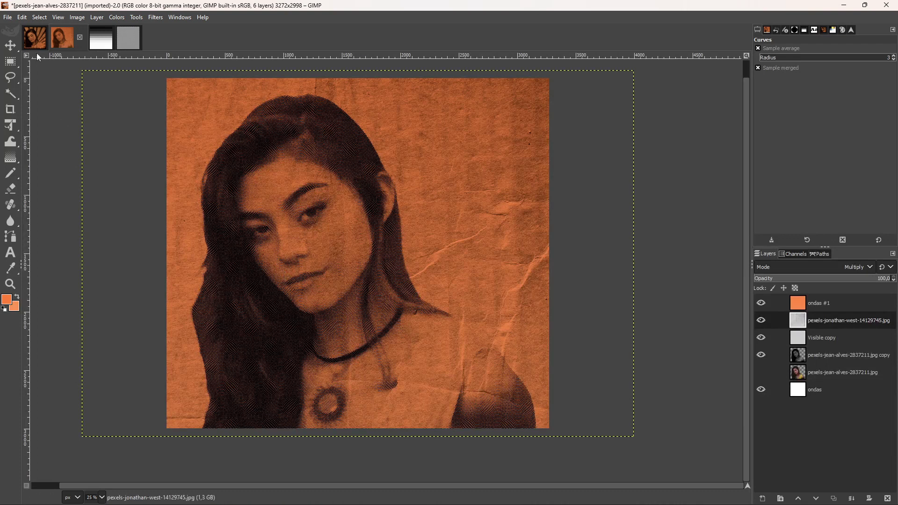
click(35, 40)
Paste the sunburst rays as new layer ondas #6, enlarge them over the image, and place them beneath the portrait copy.
key(alt+2)
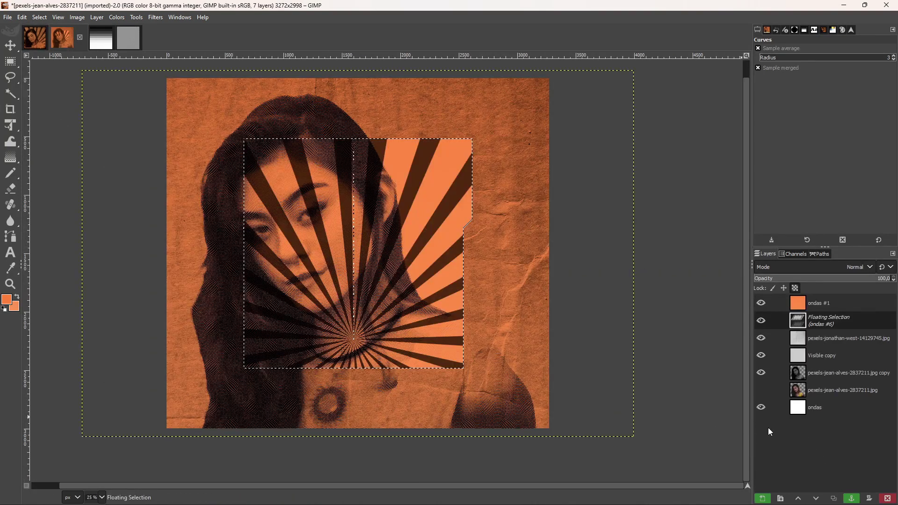
click(762, 499)
mouse_move(10, 141)
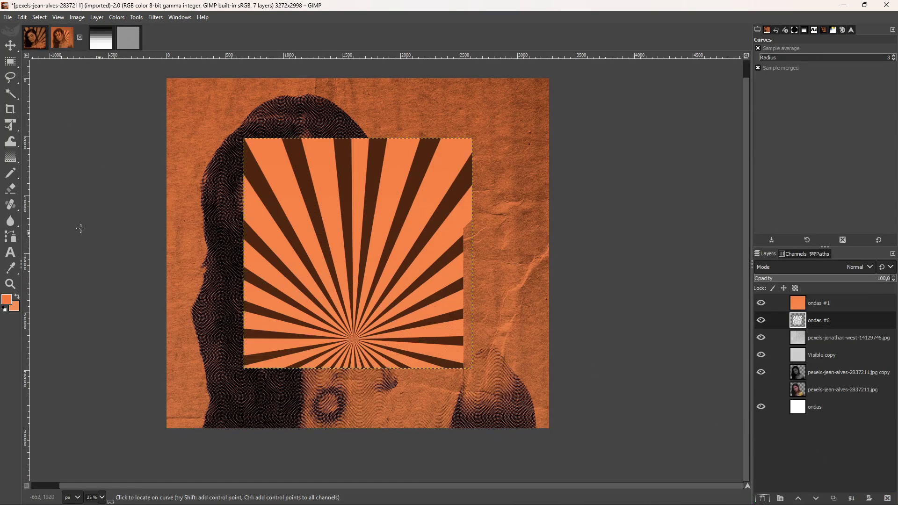
click(10, 125)
click(473, 255)
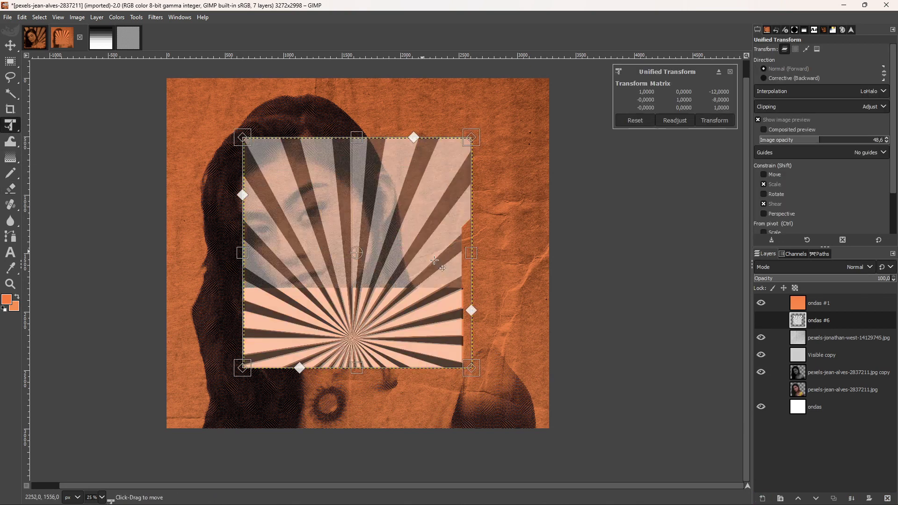
drag(474, 255, 561, 274)
key(Return)
mouse_move(819, 320)
mouse_down()
mouse_move(771, 393)
mouse_move(798, 374)
mouse_up()
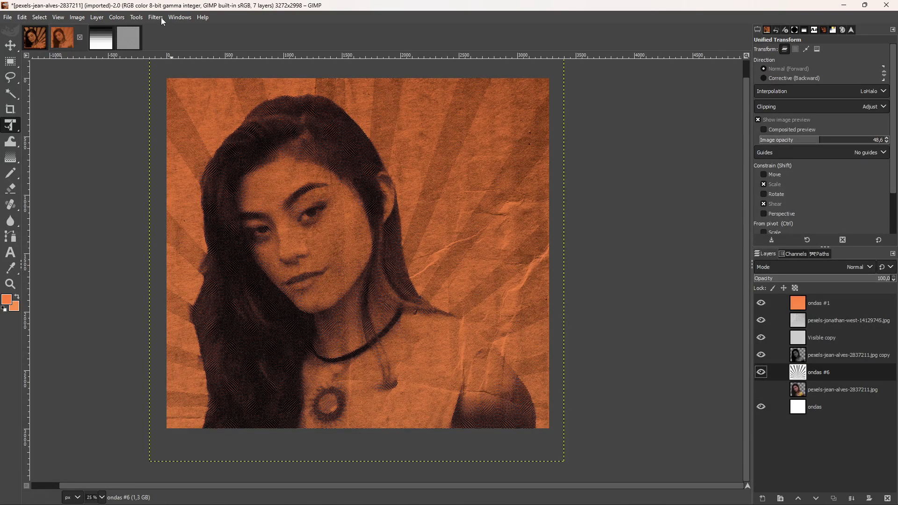
Darken the ondas #6 rays with a lowered Curves adjustment, pulling down shadows and midtones.
click(117, 17)
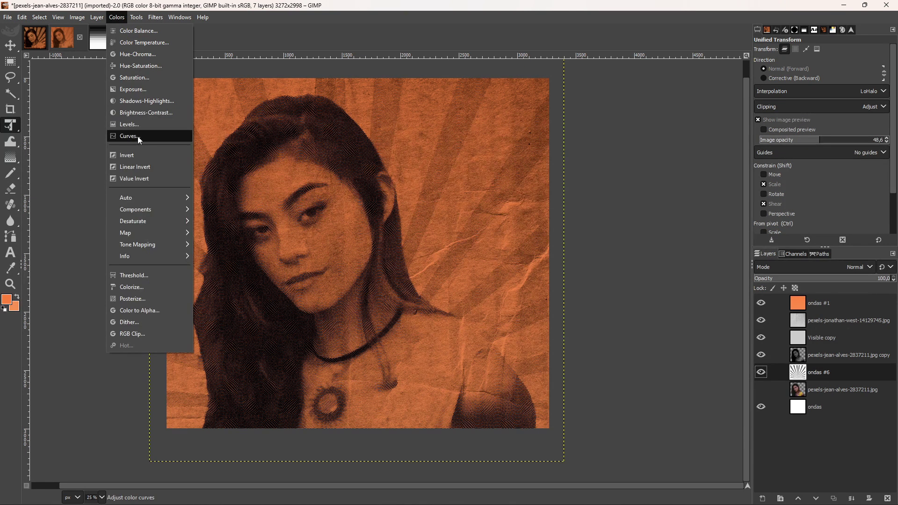
click(137, 136)
drag(509, 183, 516, 202)
drag(592, 143, 594, 148)
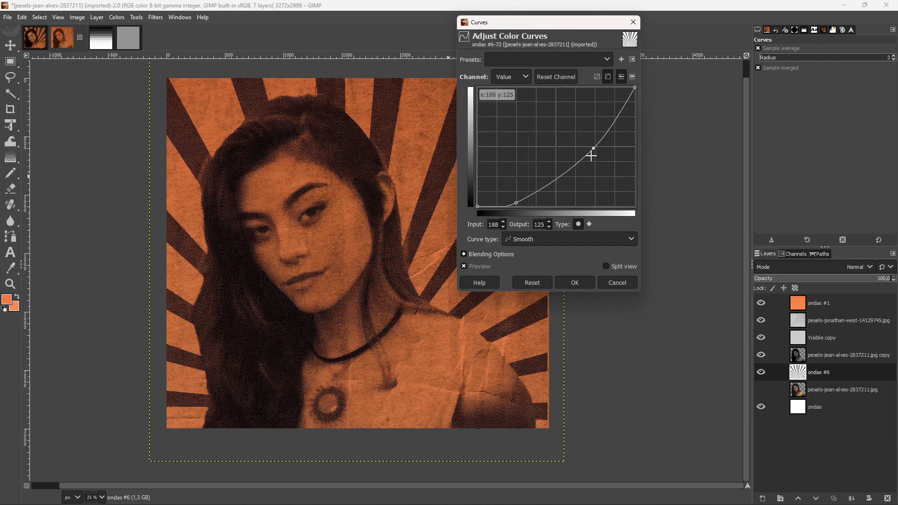
click(585, 282)
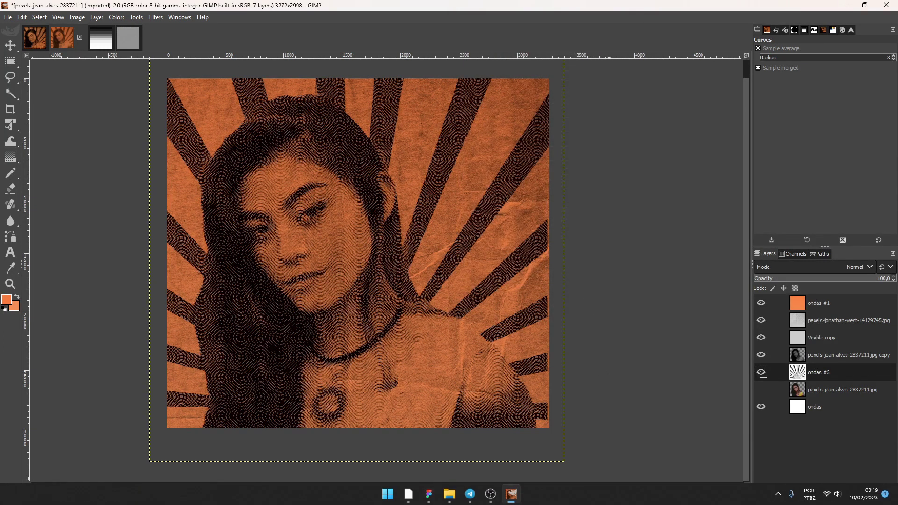